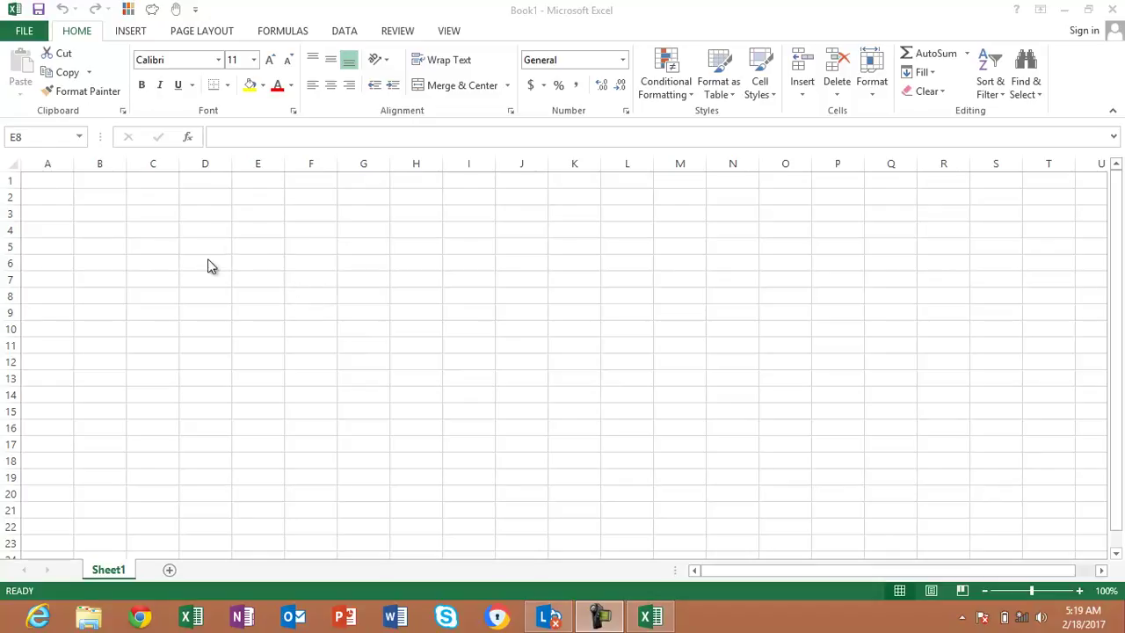
- Select the range B4:M30 by its reference and look over its extent down to row 30
{"action": "left_click", "coordinate": [97, 228]}
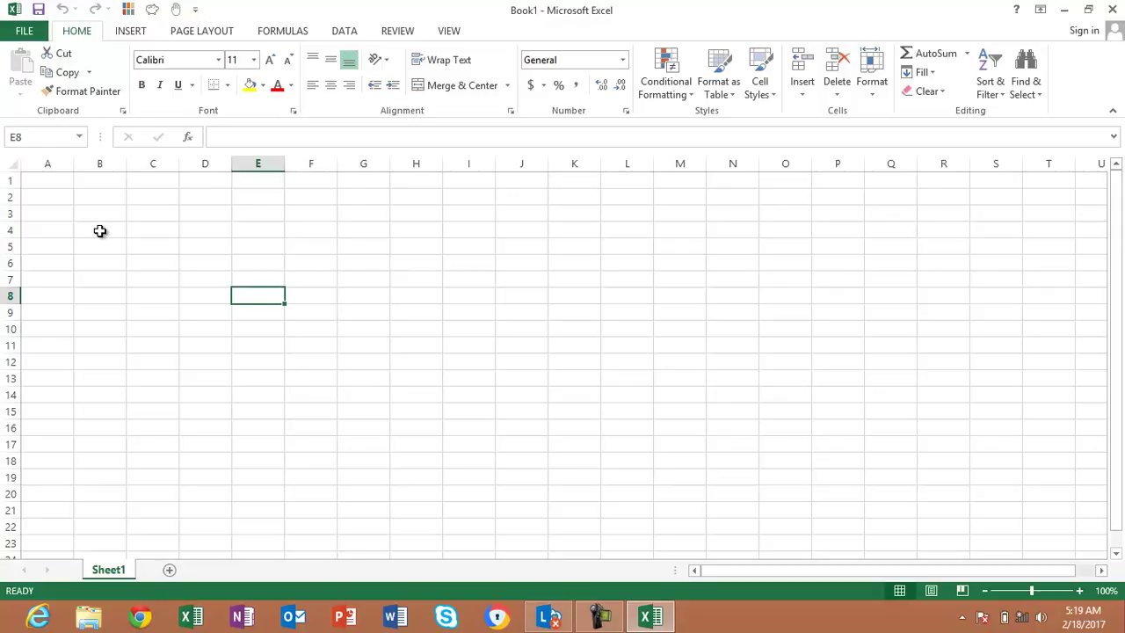
{"action": "left_click", "coordinate": [45, 136]}
{"action": "type", "text": "b4:m30"}
{"action": "key", "text": "Return"}
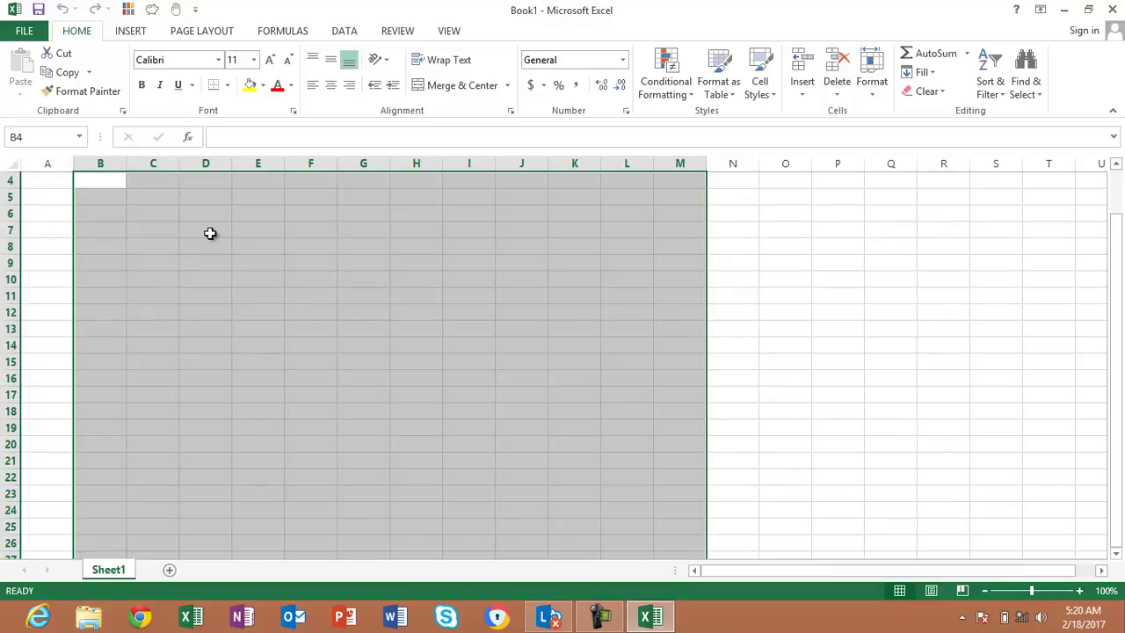
{"action": "scroll", "coordinate": [296, 290], "scroll_direction": "down", "scroll_amount": 3}
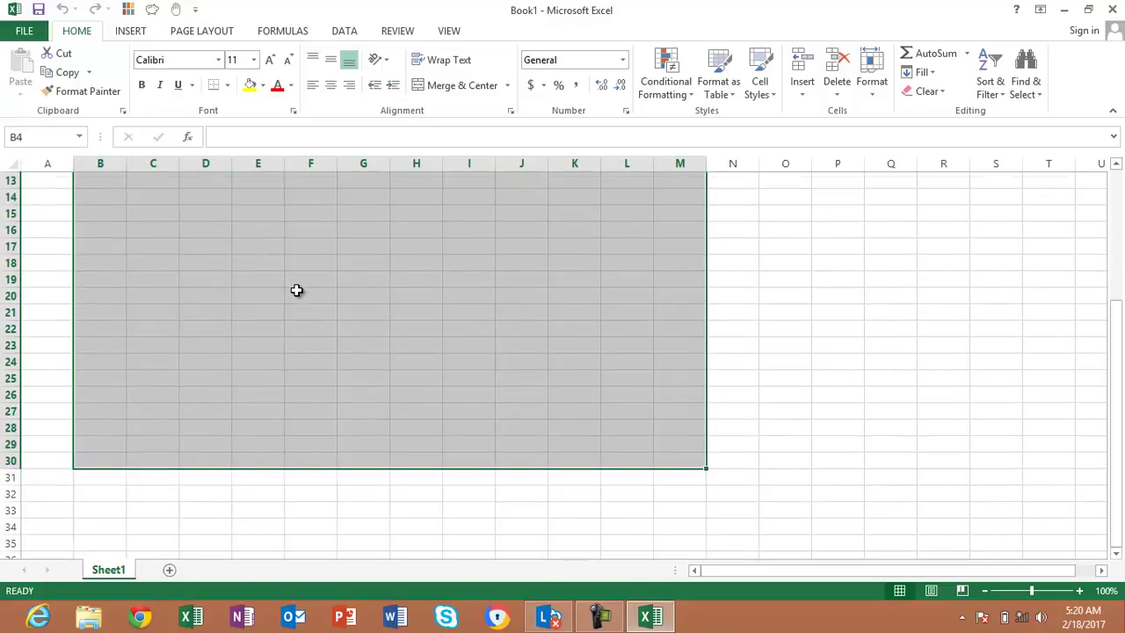
{"action": "scroll", "coordinate": [296, 290], "scroll_direction": "up", "scroll_amount": 4}
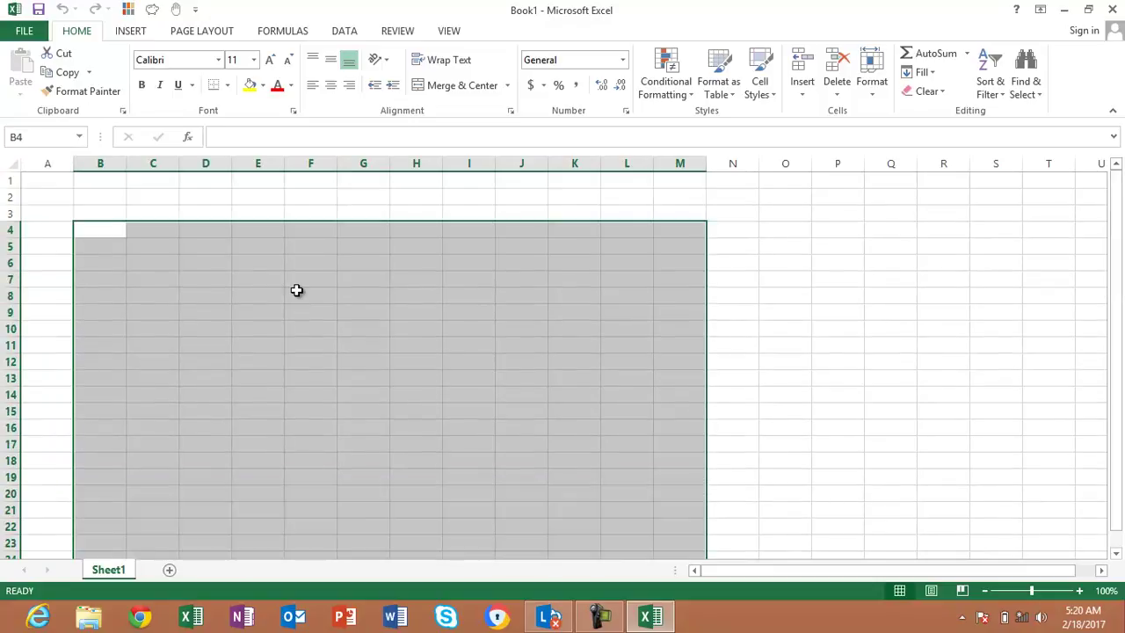
{"action": "scroll", "coordinate": [296, 290], "scroll_direction": "down", "scroll_amount": 3}
{"action": "scroll", "coordinate": [296, 290], "scroll_direction": "up", "scroll_amount": 3}
- Fill every cell of the range B4:M20 with the formula =RANDBETWEEN(1000,3000)
{"action": "left_click", "coordinate": [88, 231]}
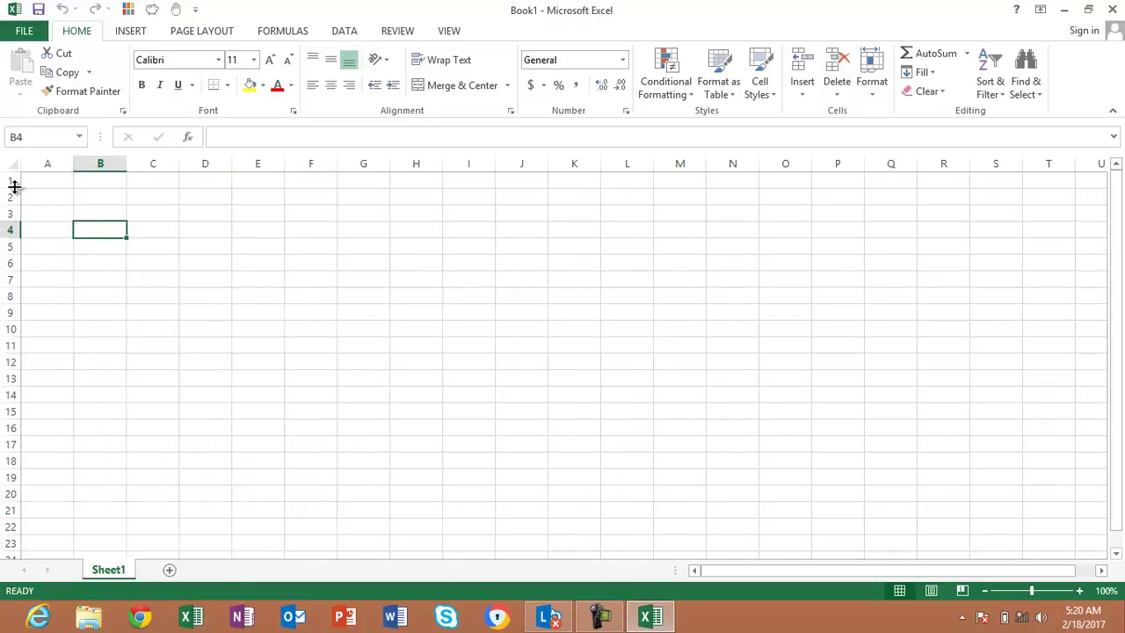
{"action": "left_click", "coordinate": [36, 138]}
{"action": "left_click", "coordinate": [37, 138]}
{"action": "type", "text": ":m20"}
{"action": "key", "text": "Return"}
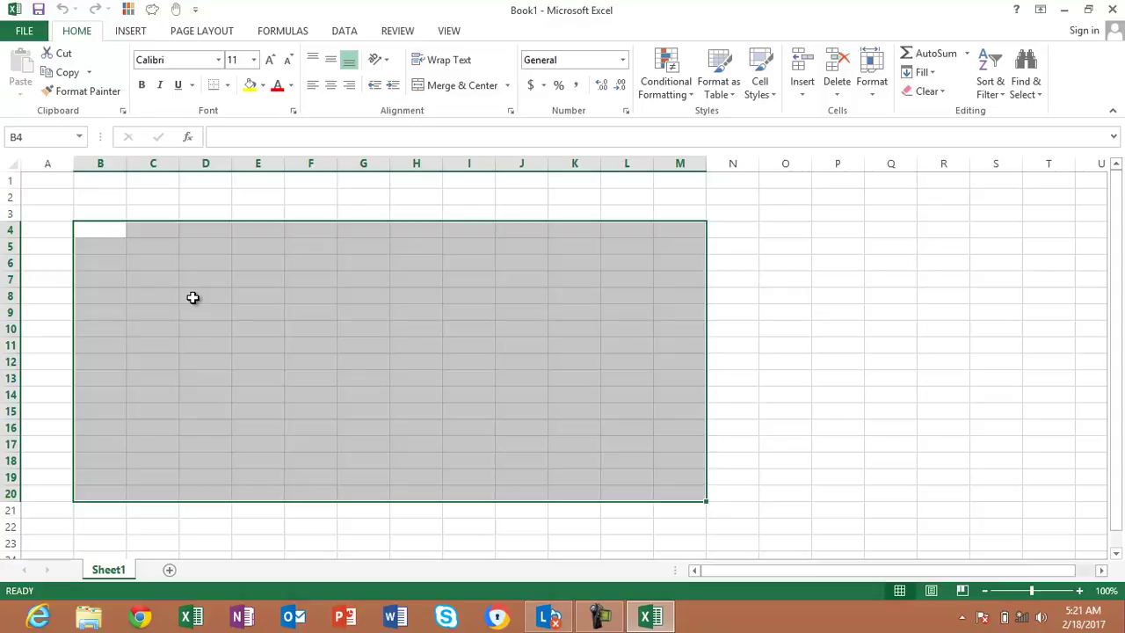
{"action": "type", "text": "="}
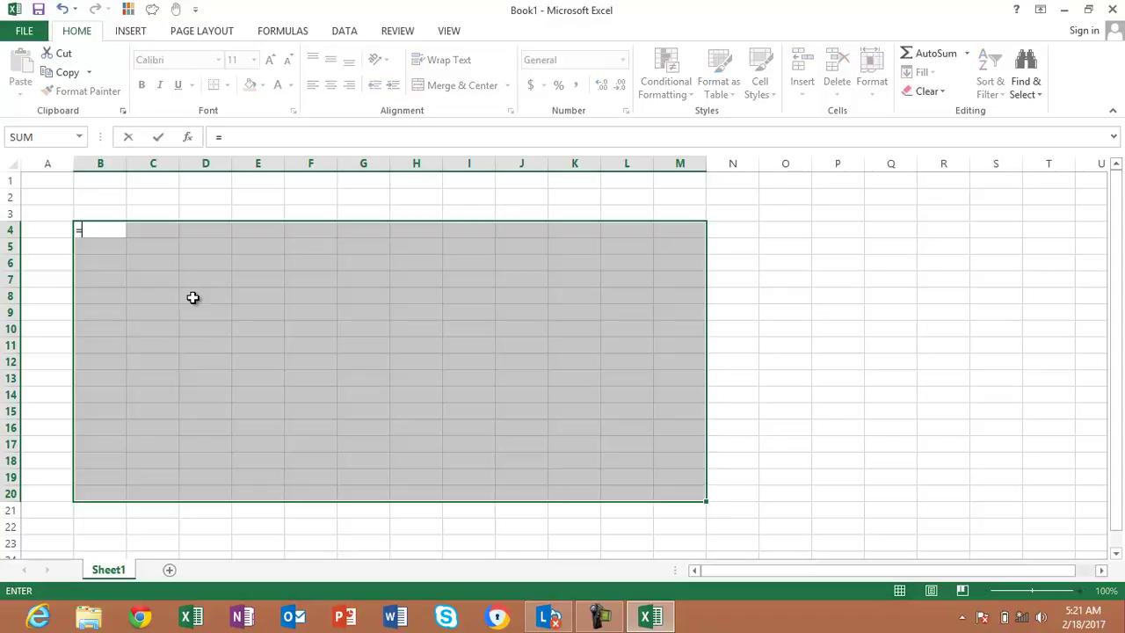
{"action": "type", "text": "ran"}
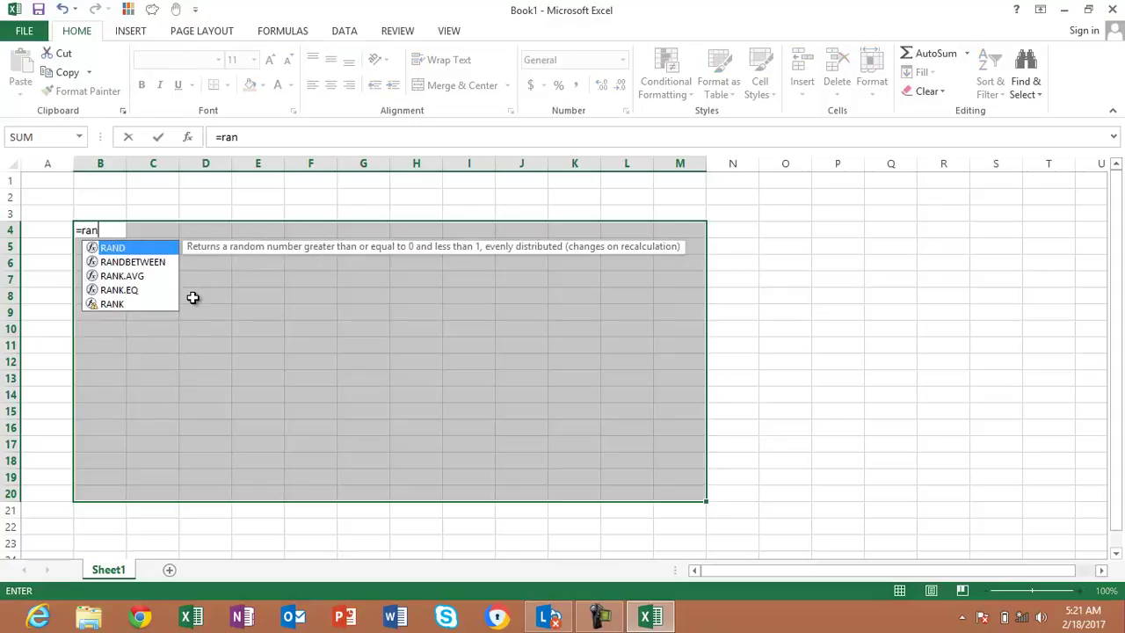
{"action": "type", "text": "d"}
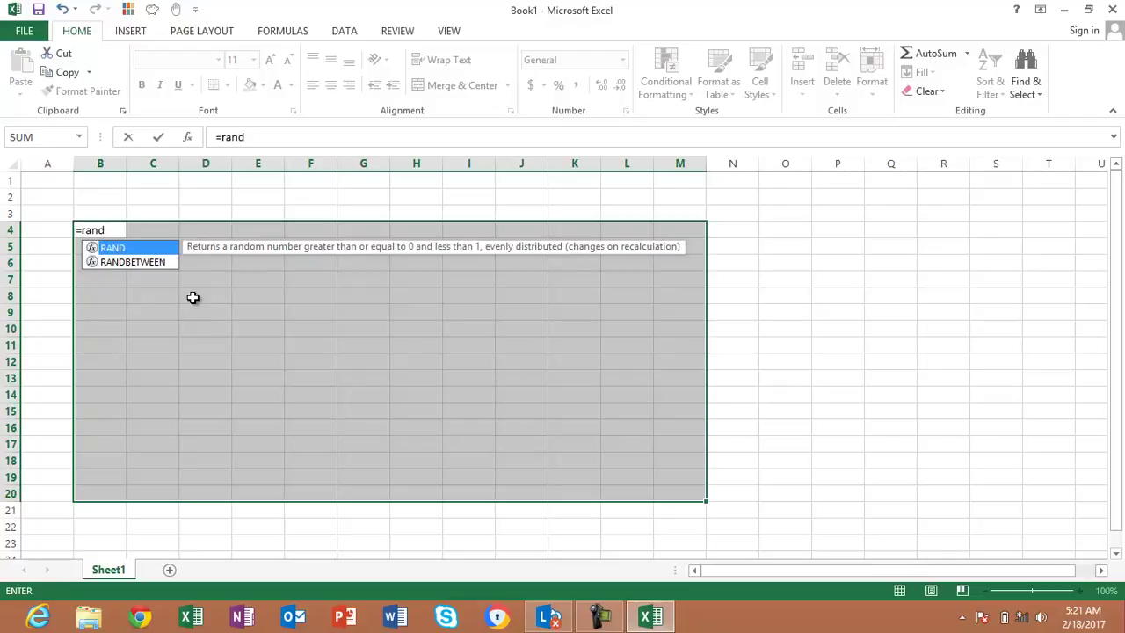
{"action": "key", "text": "Down"}
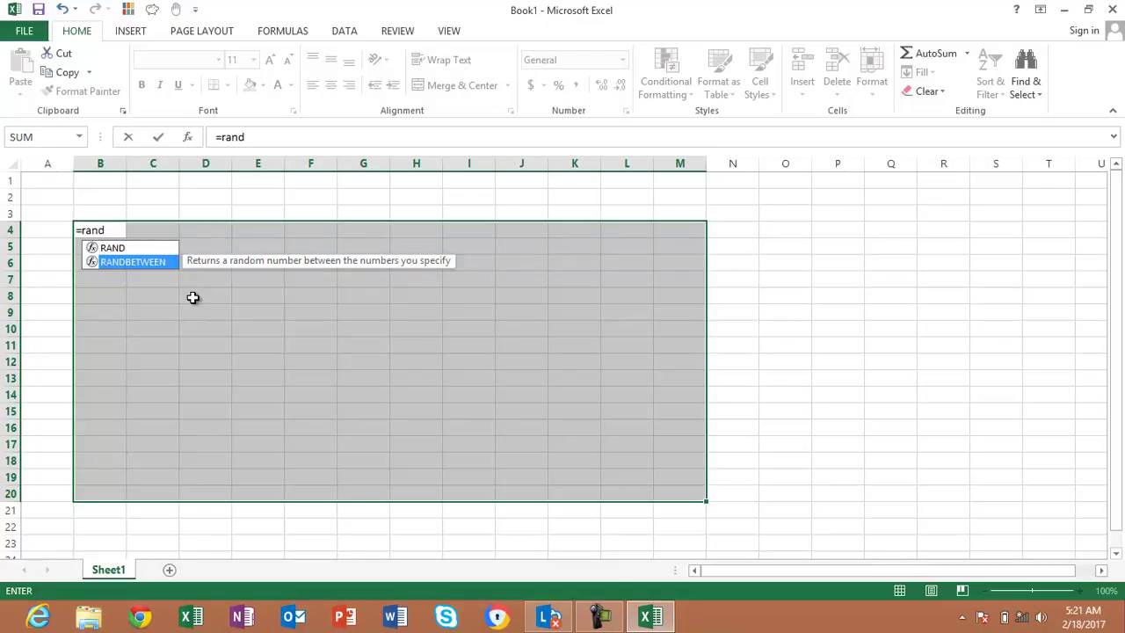
{"action": "key", "text": "Tab"}
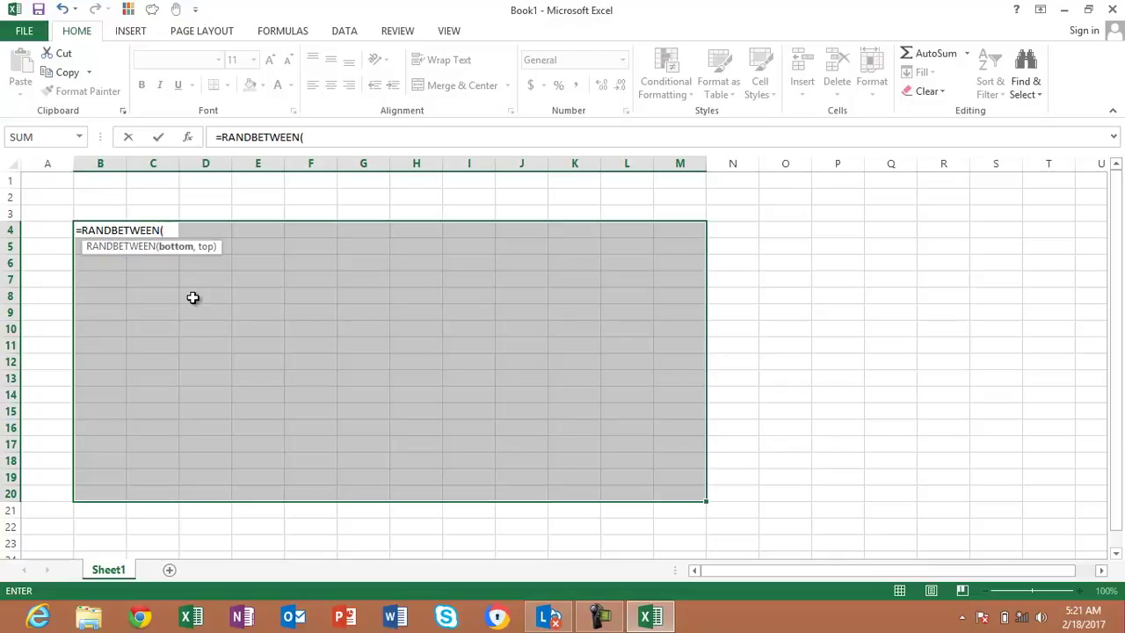
{"action": "type", "text": "1000"}
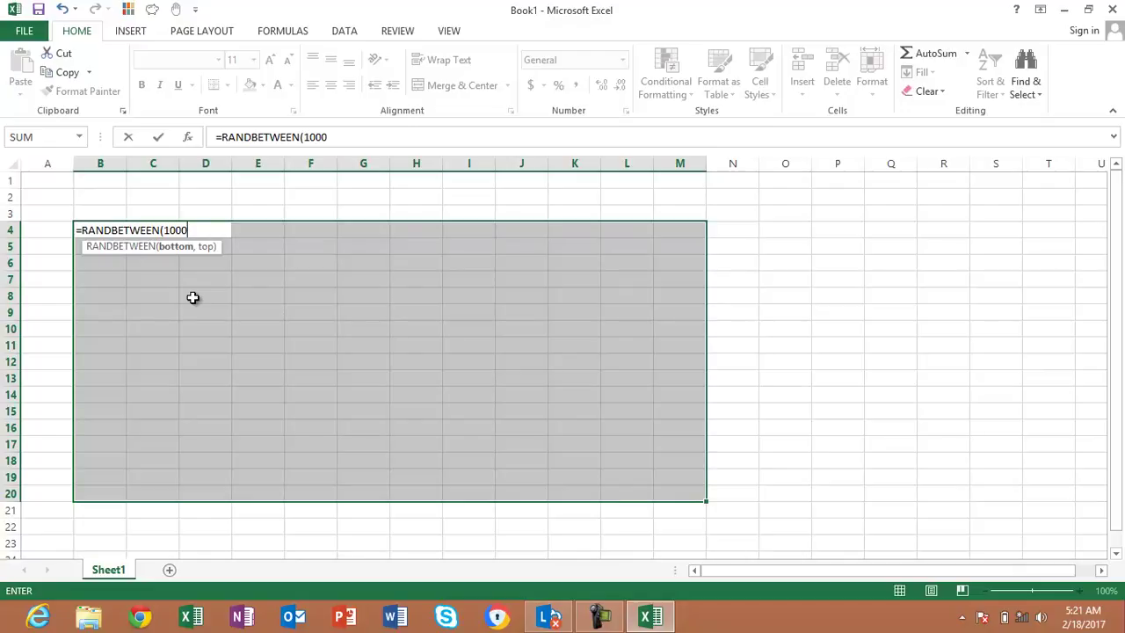
{"action": "type", "text": ",3000"}
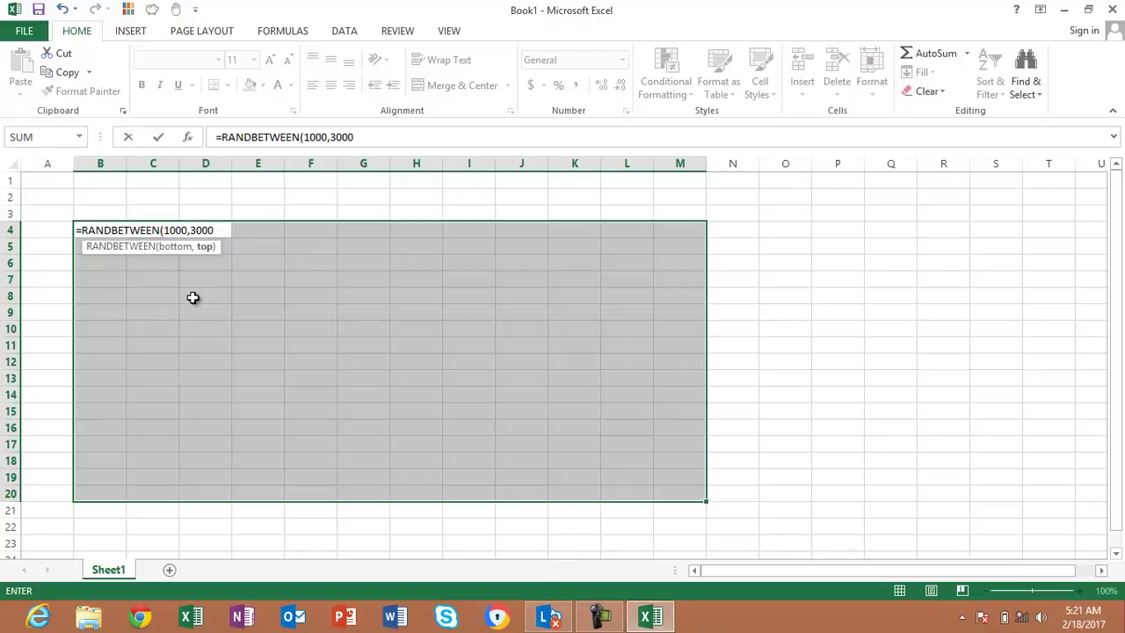
{"action": "type", "text": ")"}
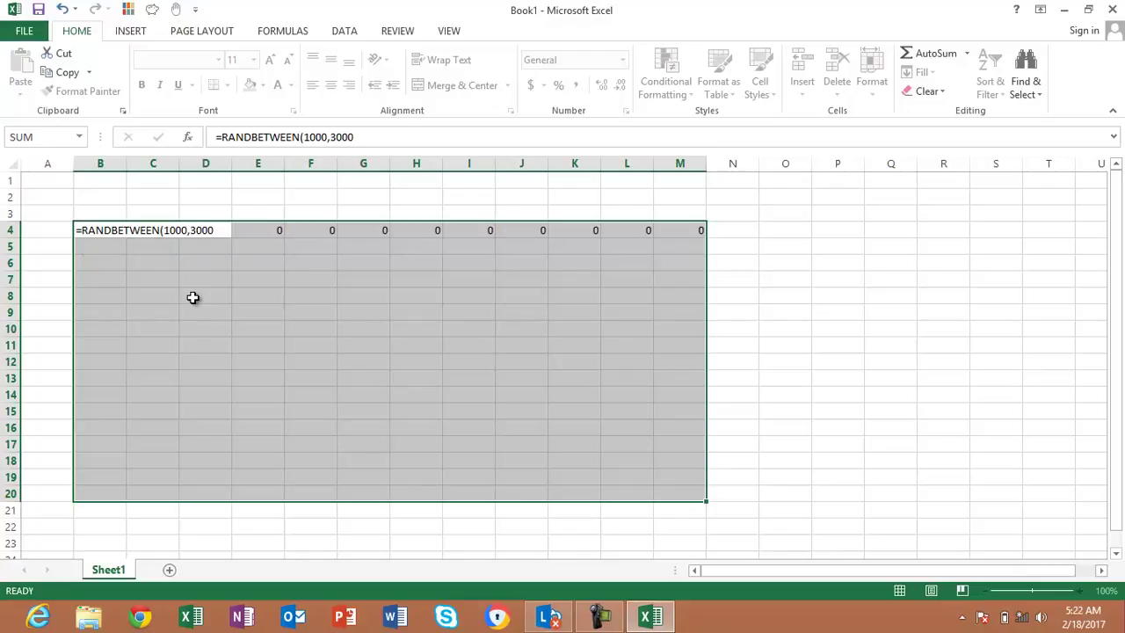
{"action": "key", "text": "ctrl+Return"}
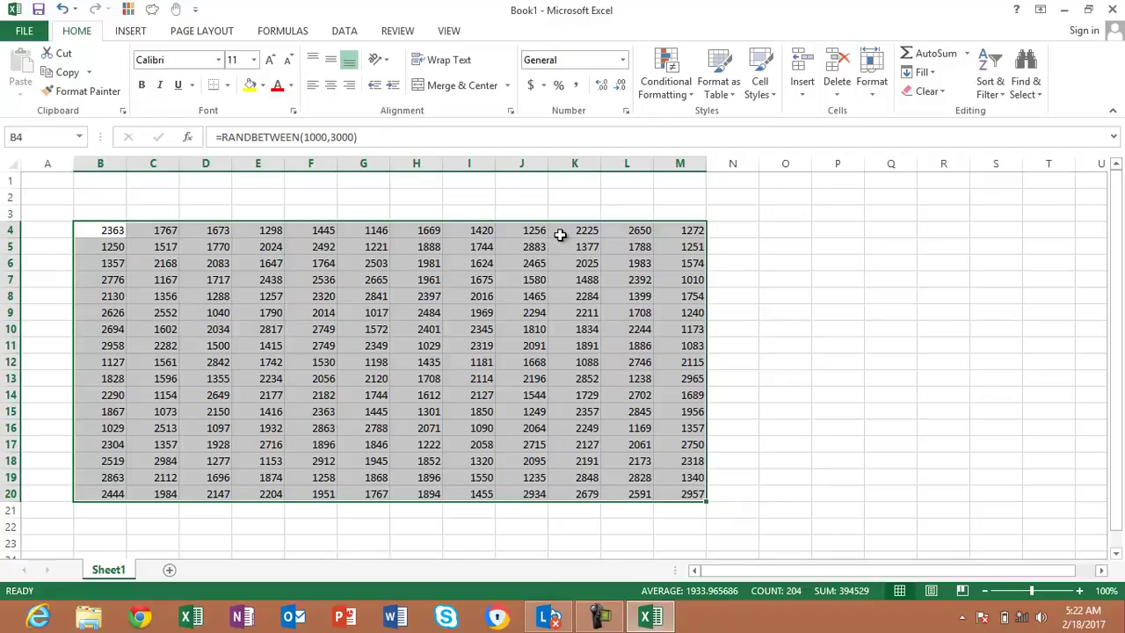
- Enter the text "nama" in cell O8, outside the block of random numbers
{"action": "left_click", "coordinate": [784, 297]}
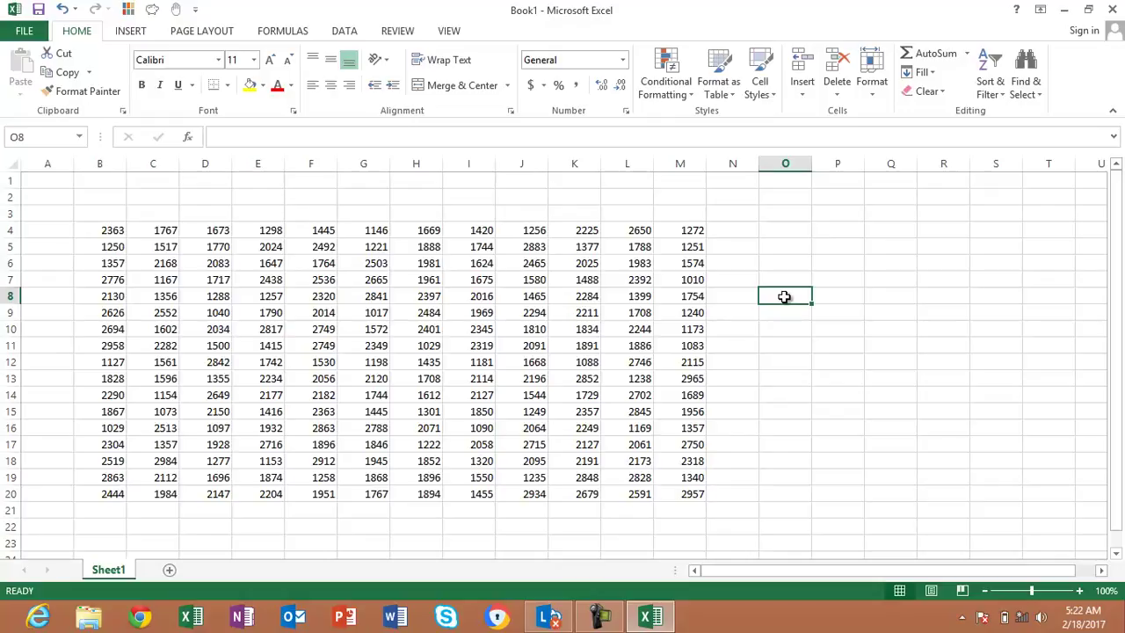
{"action": "type", "text": "nama"}
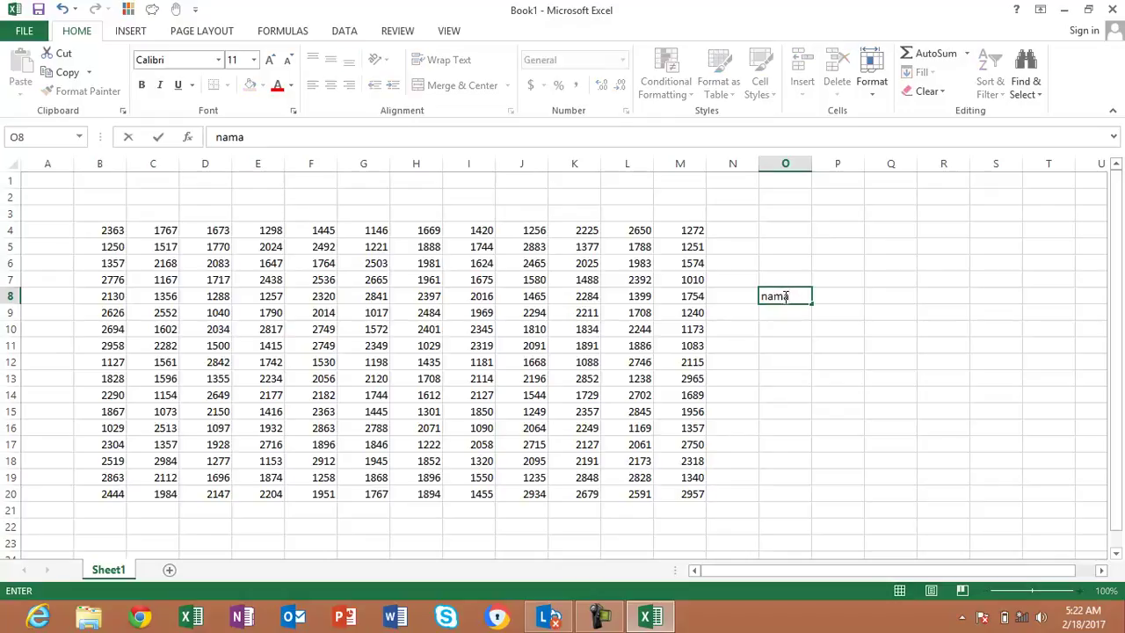
{"action": "key", "text": "Return"}
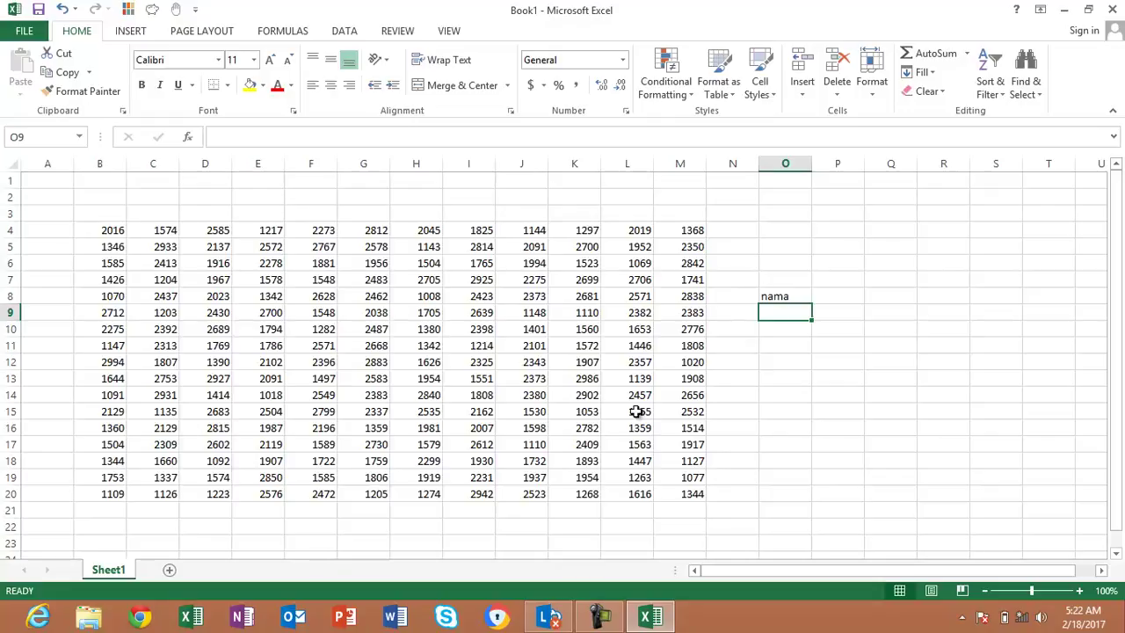
- Examine various cells across the random number block to see which formula each one contains
{"action": "left_click", "coordinate": [377, 379]}
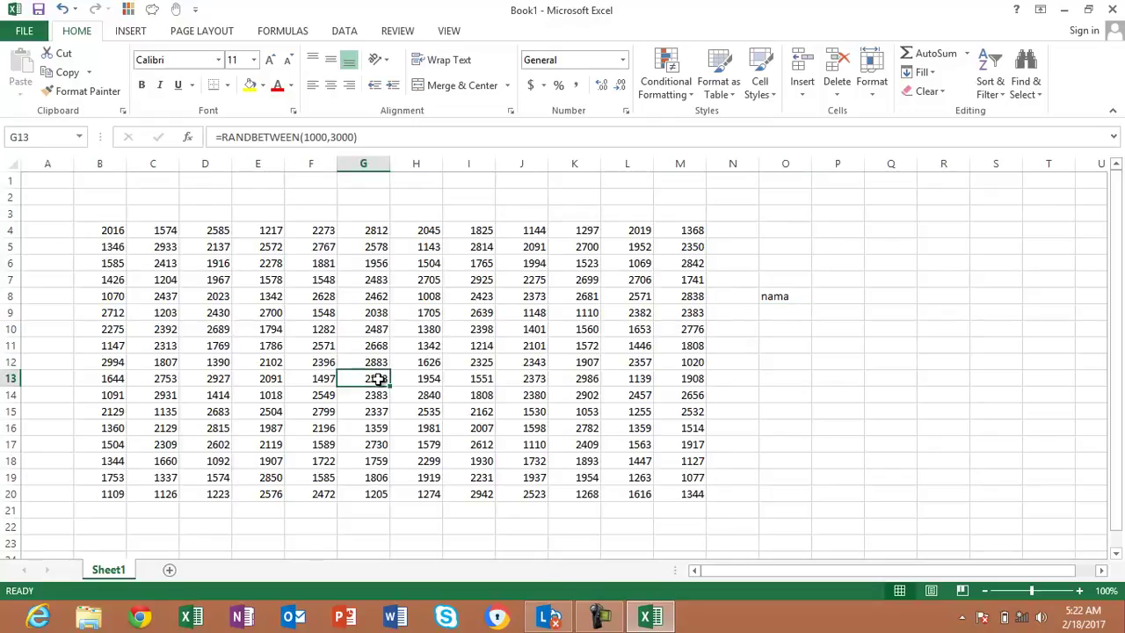
{"action": "left_click", "coordinate": [514, 361]}
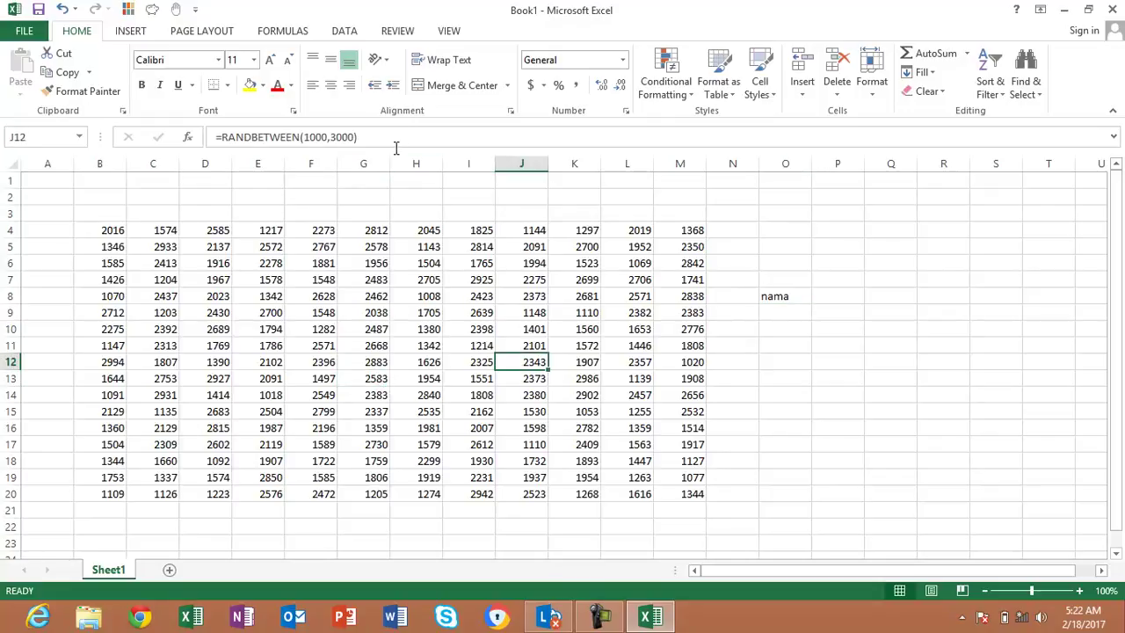
{"action": "left_click", "coordinate": [411, 360]}
{"action": "left_click", "coordinate": [283, 360]}
{"action": "left_click", "coordinate": [153, 358]}
{"action": "left_click", "coordinate": [332, 343]}
{"action": "left_click", "coordinate": [446, 332]}
{"action": "left_click", "coordinate": [571, 346]}
{"action": "left_click", "coordinate": [626, 409]}
{"action": "left_click", "coordinate": [529, 430]}
{"action": "left_click", "coordinate": [413, 425]}
{"action": "left_click", "coordinate": [204, 369]}
{"action": "left_click", "coordinate": [299, 312]}
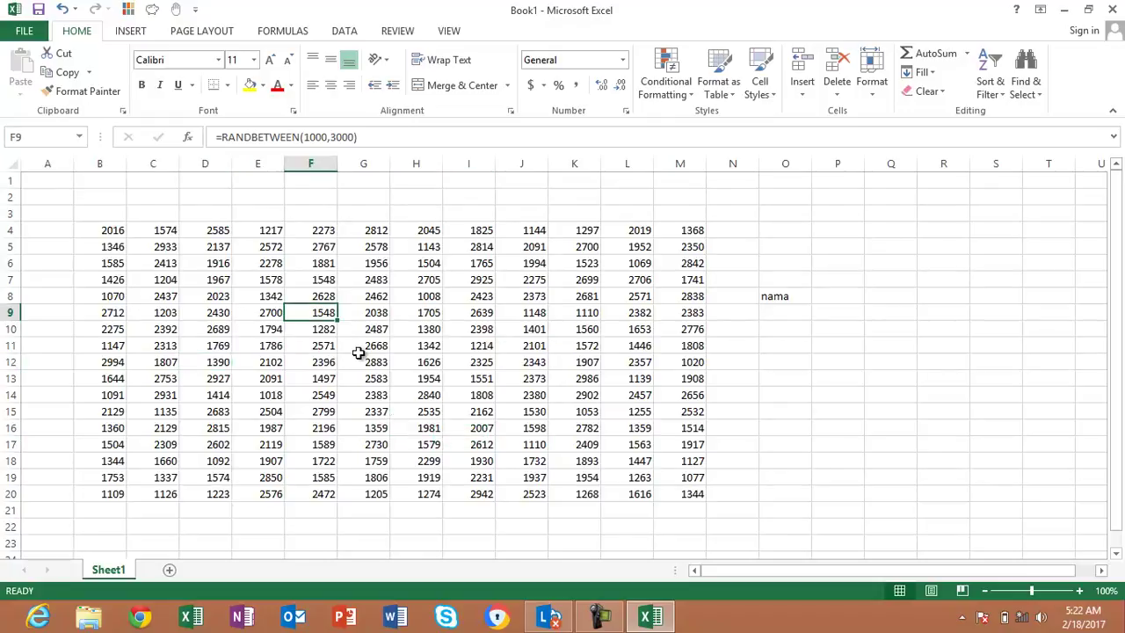
{"action": "left_click", "coordinate": [369, 376]}
{"action": "left_click", "coordinate": [280, 384]}
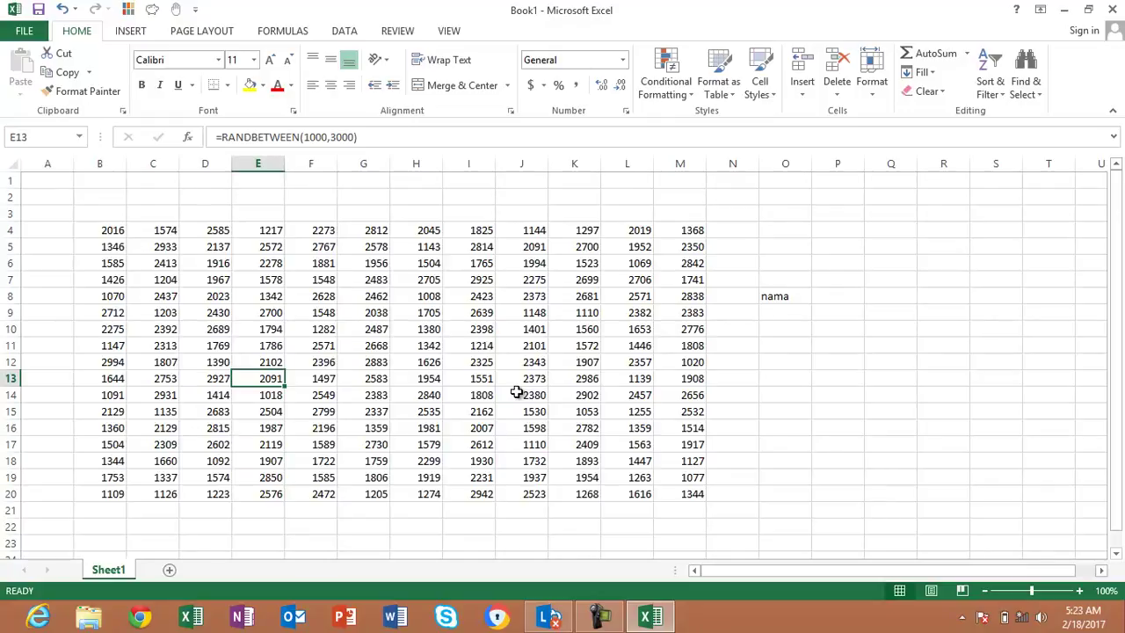
- Copy the whole block B4:M20 and paste it over itself as values only, replacing the formulas
{"action": "key", "text": "ctrl+a"}
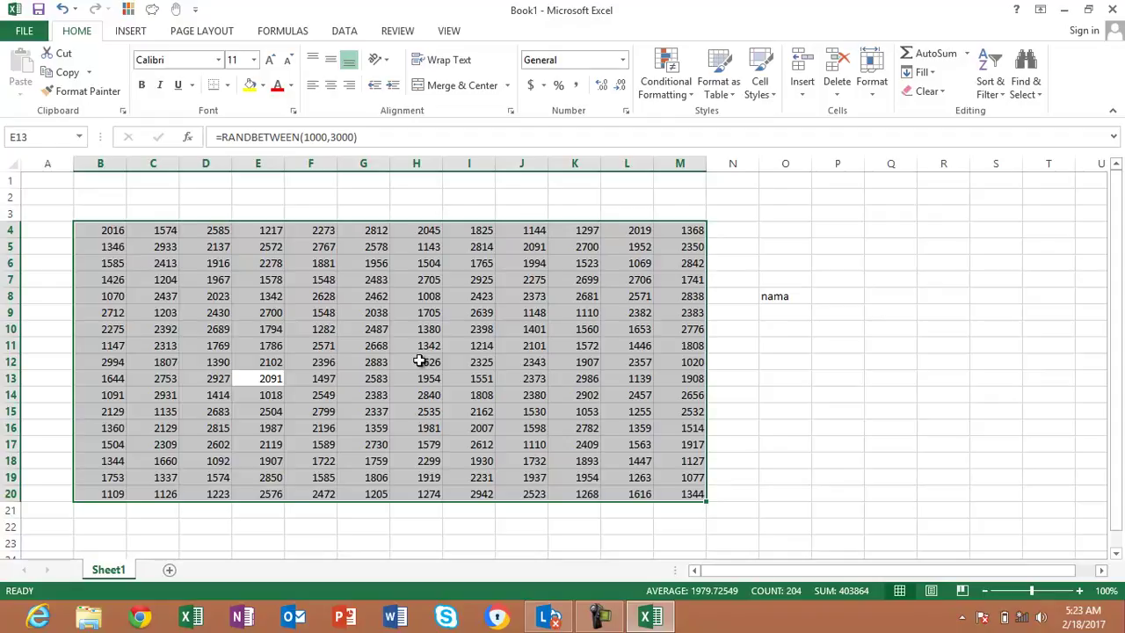
{"action": "key", "text": "ctrl+c"}
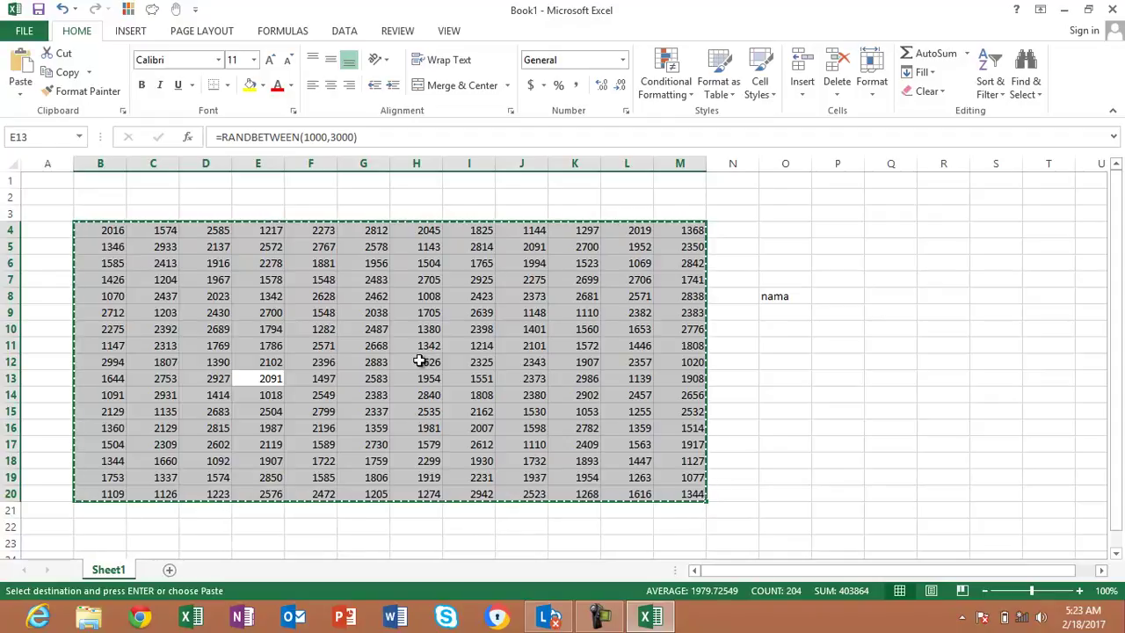
{"action": "right_click", "coordinate": [384, 295]}
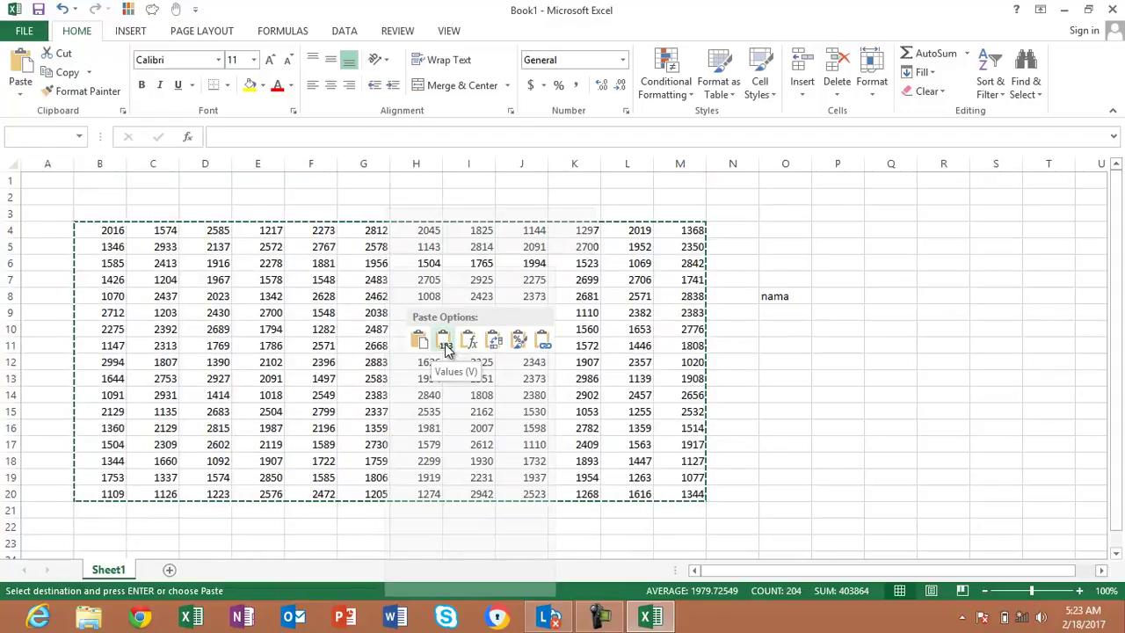
{"action": "left_click", "coordinate": [445, 344]}
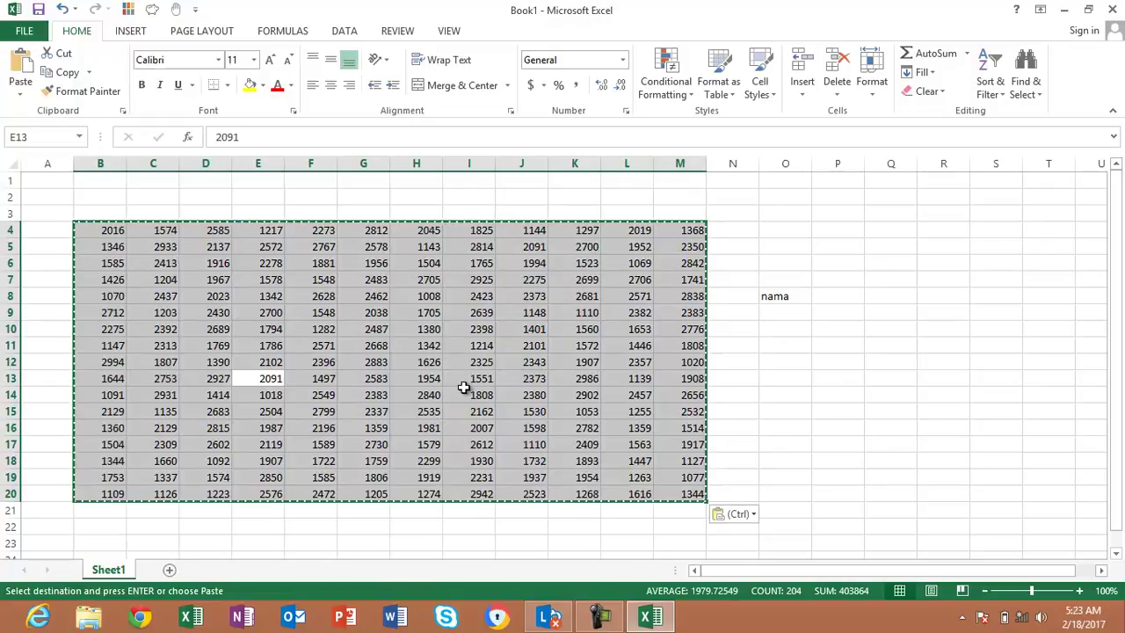
{"action": "key", "text": "Escape"}
- Check cells throughout B4:M20 to see whether they contain fixed numbers instead of formulas
{"action": "left_click", "coordinate": [467, 393]}
{"action": "left_click", "coordinate": [356, 316]}
{"action": "left_click", "coordinate": [237, 332]}
{"action": "left_click", "coordinate": [360, 397]}
{"action": "left_click", "coordinate": [503, 400]}
{"action": "left_click", "coordinate": [565, 383]}
{"action": "left_click", "coordinate": [660, 360]}
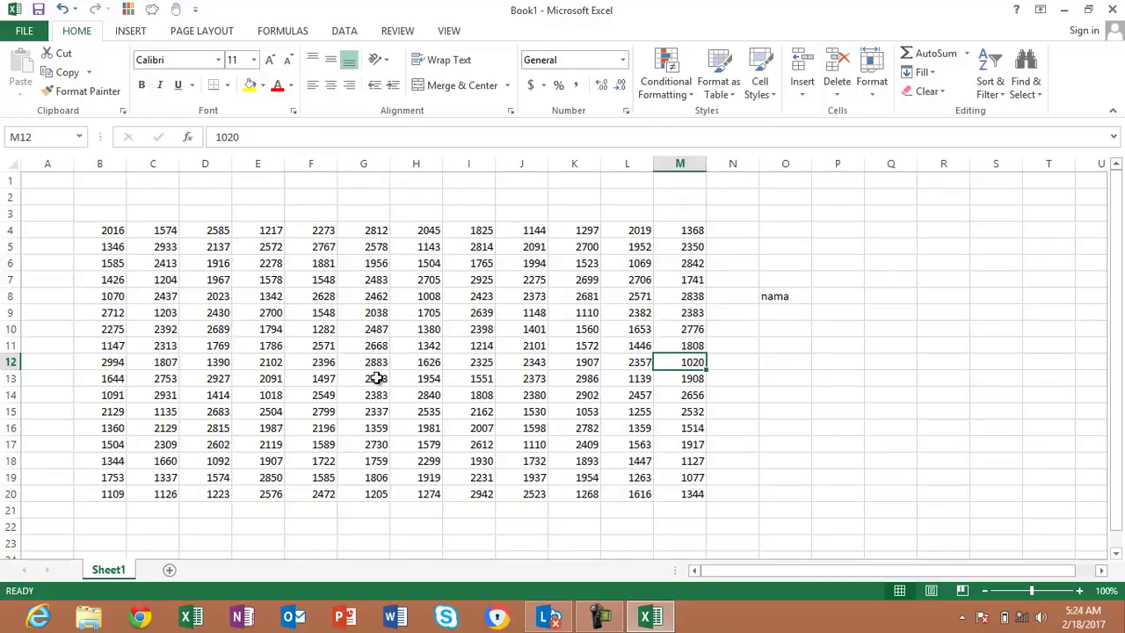
{"action": "left_click", "coordinate": [422, 378]}
{"action": "left_click", "coordinate": [521, 363]}
{"action": "left_click", "coordinate": [328, 376]}
{"action": "left_click", "coordinate": [209, 332]}
{"action": "left_click", "coordinate": [308, 298]}
{"action": "left_click", "coordinate": [472, 296]}
{"action": "left_click", "coordinate": [583, 330]}
{"action": "left_click", "coordinate": [583, 411]}
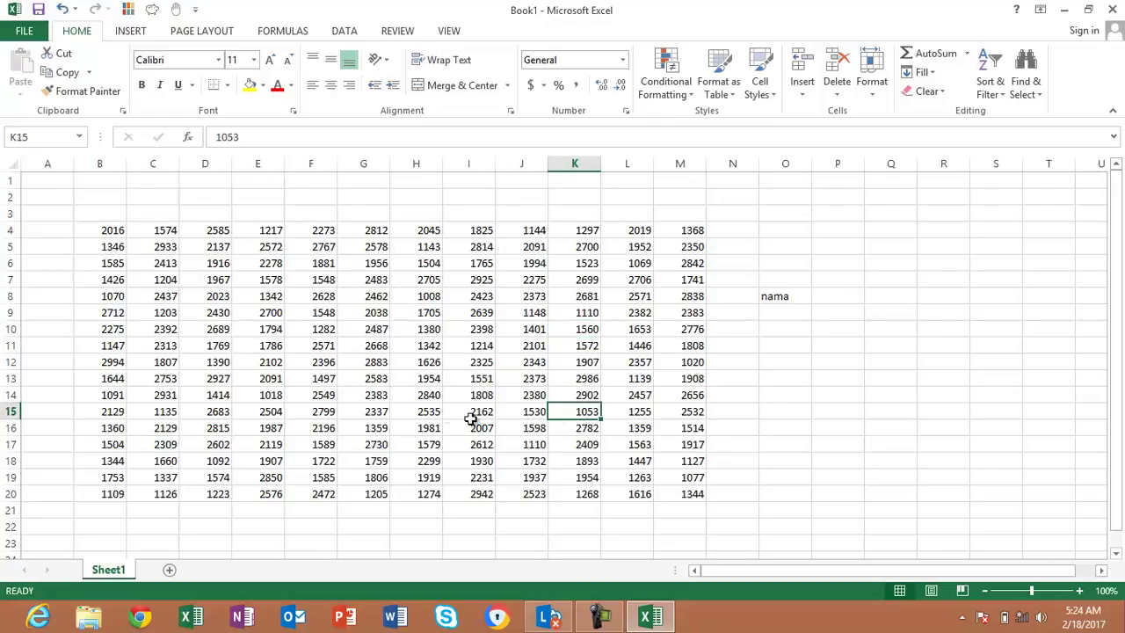
{"action": "left_click", "coordinate": [420, 411]}
{"action": "left_click", "coordinate": [319, 408]}
{"action": "left_click", "coordinate": [322, 329]}
{"action": "left_click", "coordinate": [479, 313]}
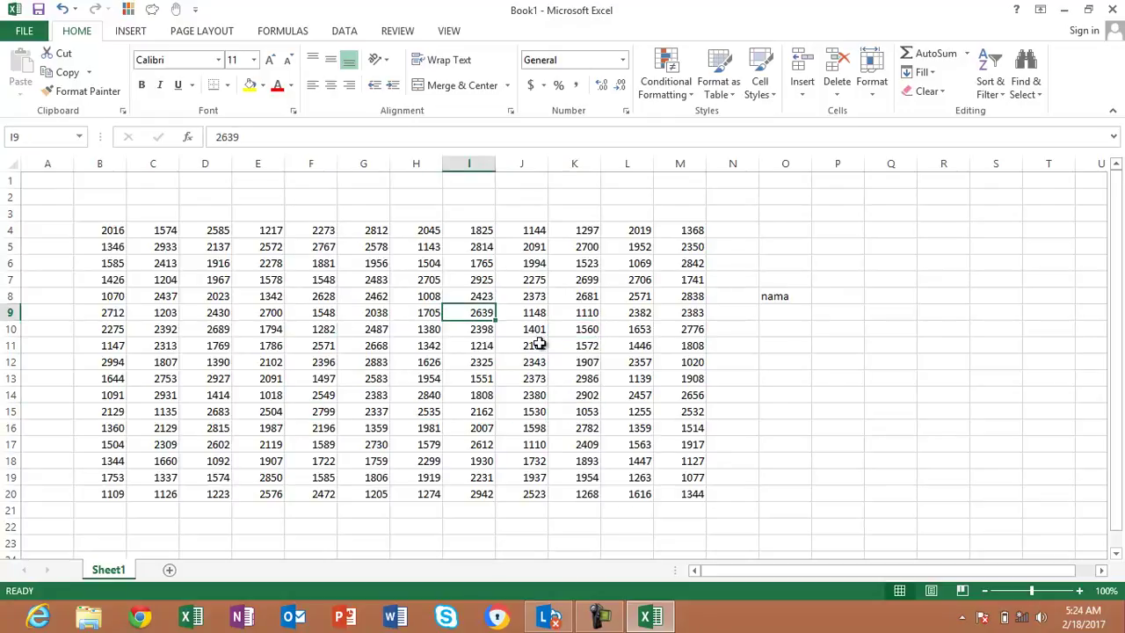
{"action": "left_click", "coordinate": [539, 343]}
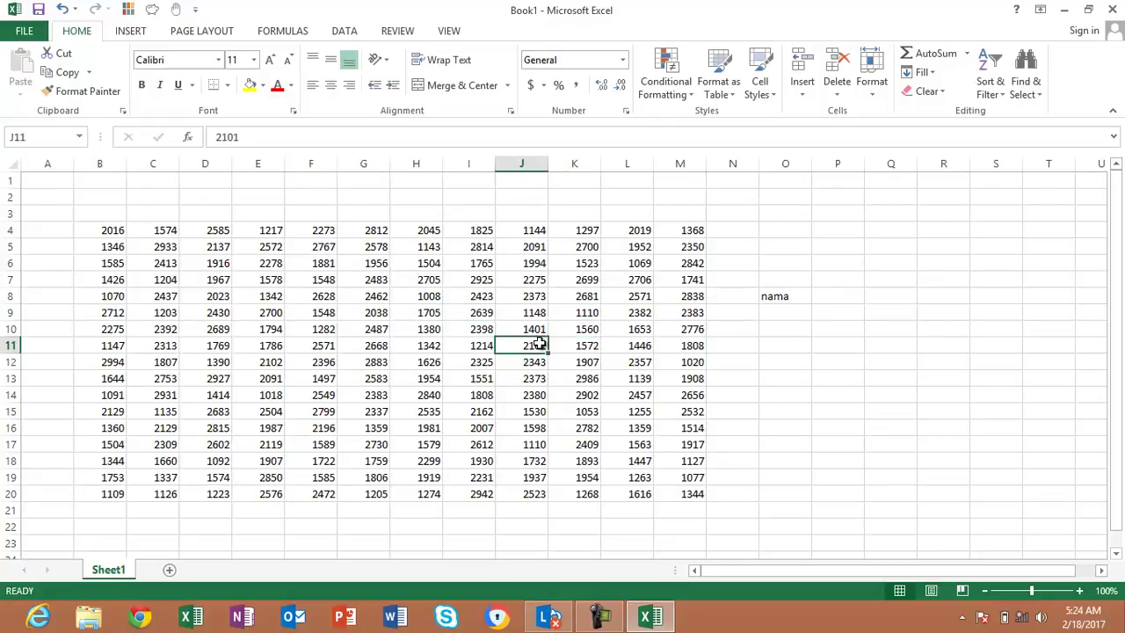
{"action": "left_click", "coordinate": [420, 413]}
{"action": "left_click", "coordinate": [275, 383]}
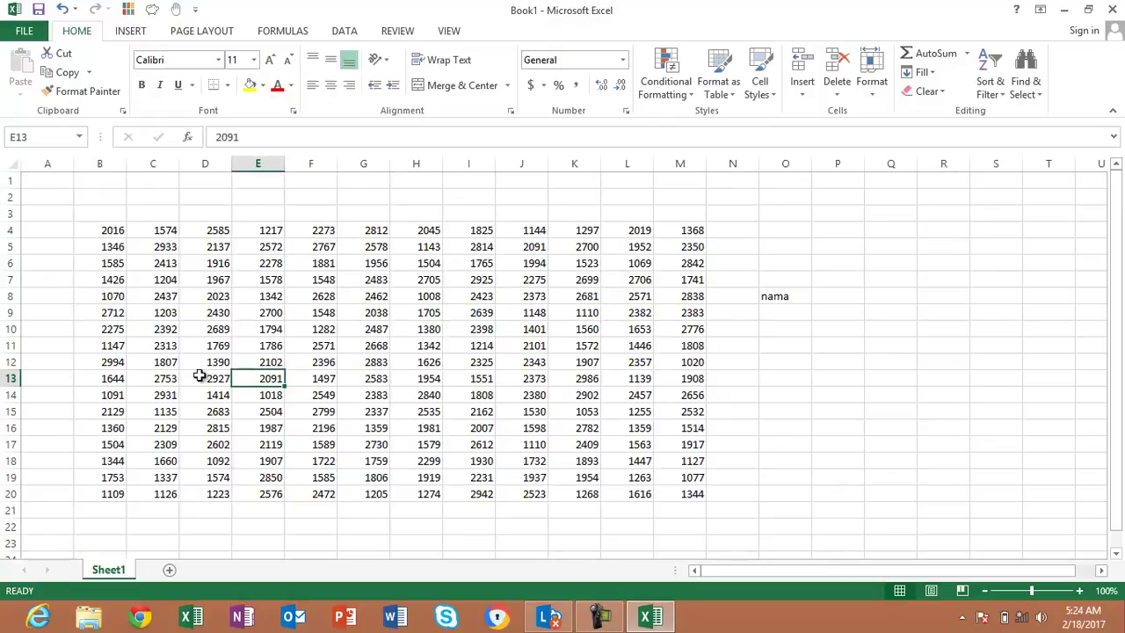
{"action": "left_click", "coordinate": [202, 329]}
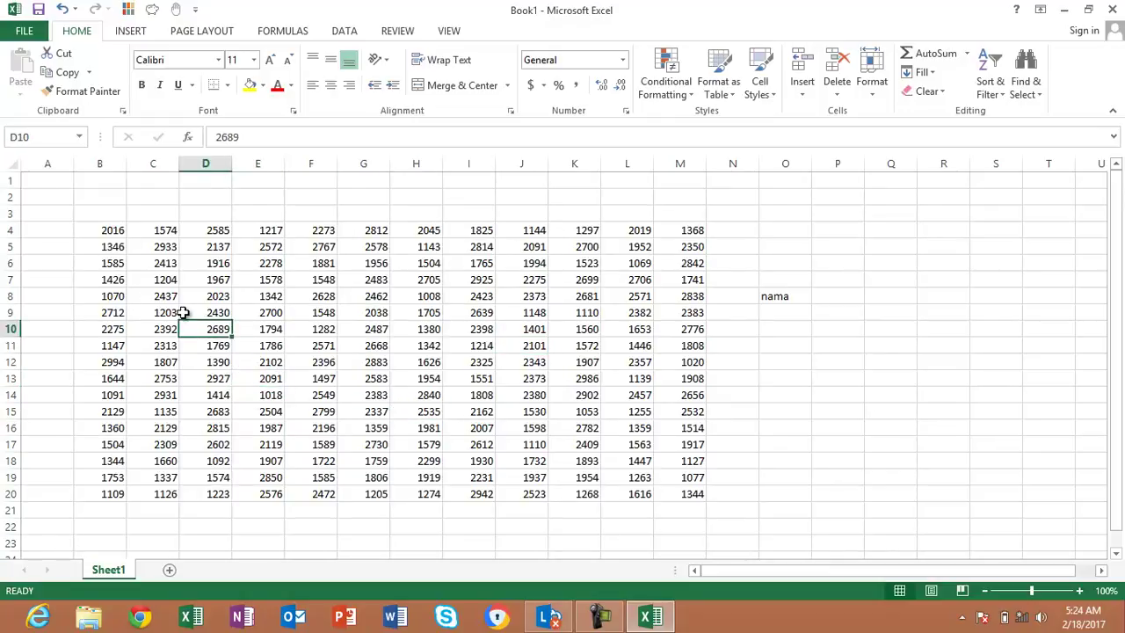
- Enter 2010 in cell B3 and fill it across the header row to M3
{"action": "left_click", "coordinate": [103, 216]}
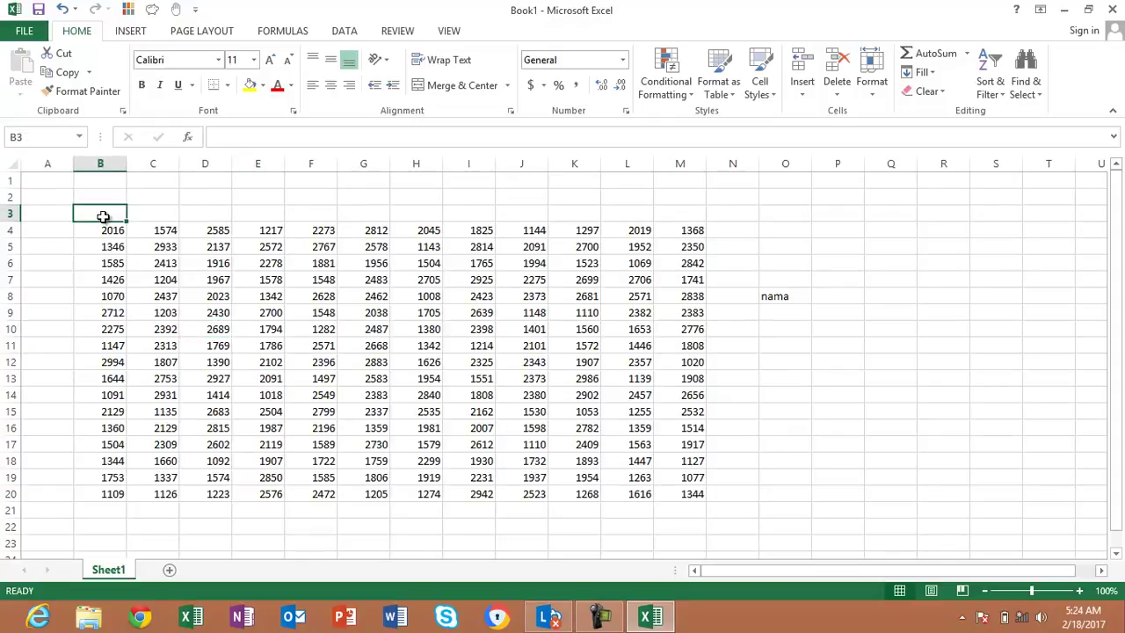
{"action": "type", "text": "2010"}
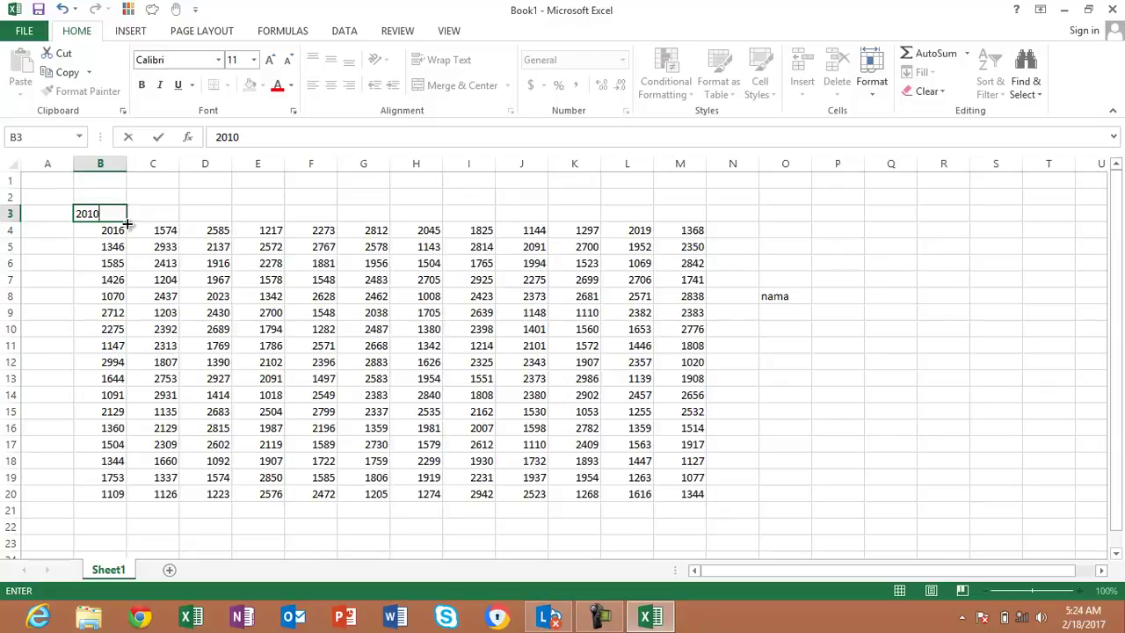
{"action": "left_click_drag", "start_coordinate": [127, 225], "coordinate": [686, 214]}
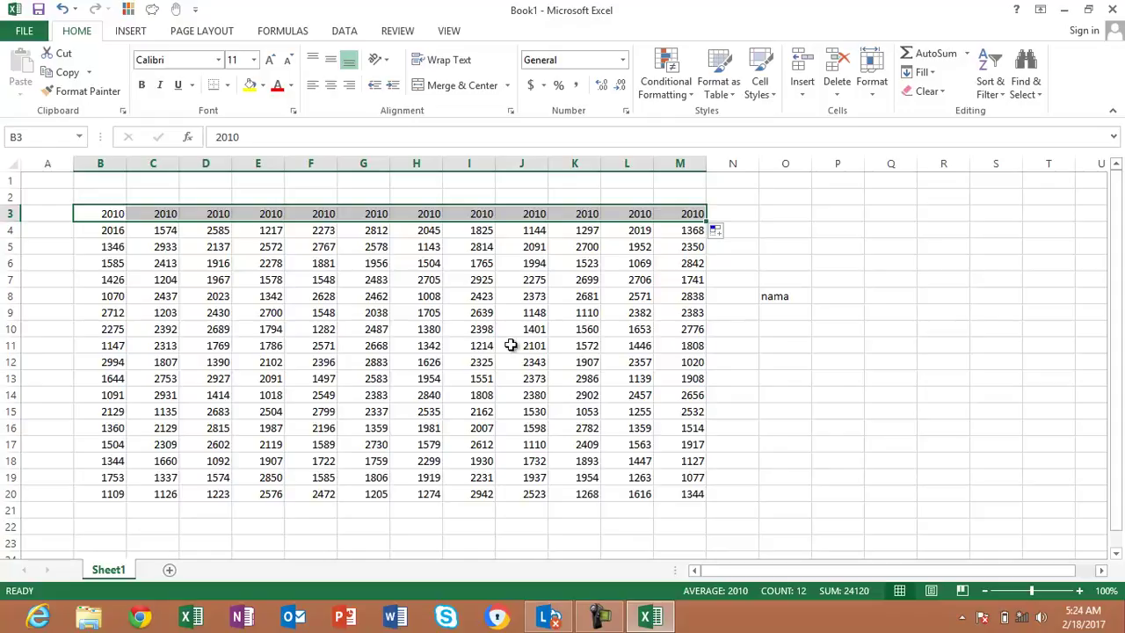
- Convert the copied values in header row B3:M3 into a fill series of consecutive years from 2010 to 2021
{"action": "left_click", "coordinate": [721, 235]}
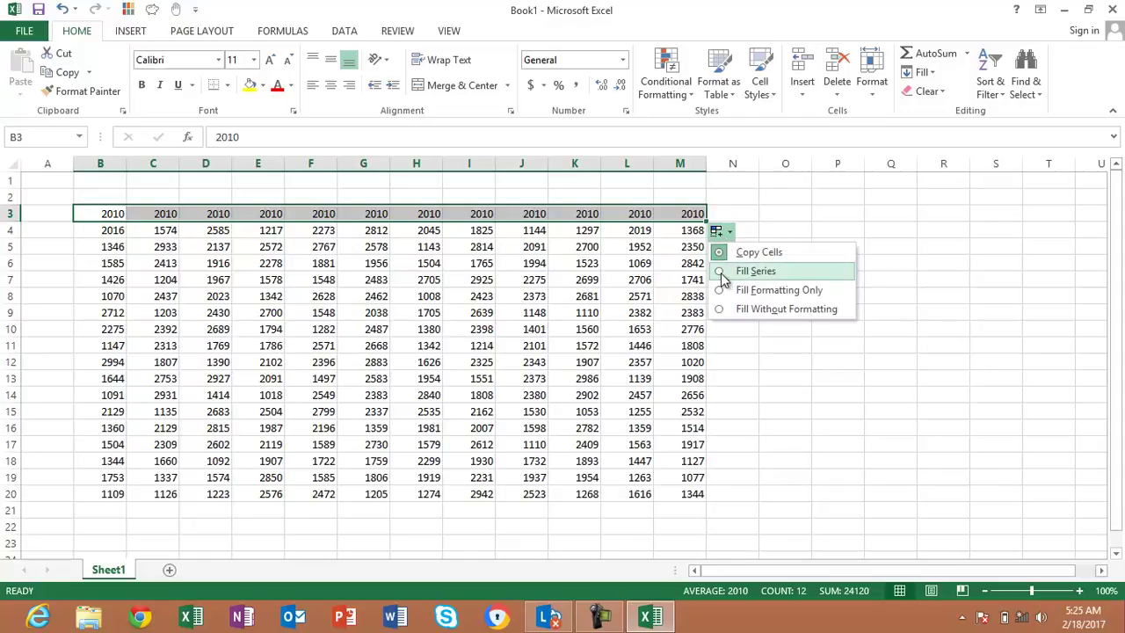
{"action": "left_click", "coordinate": [720, 274]}
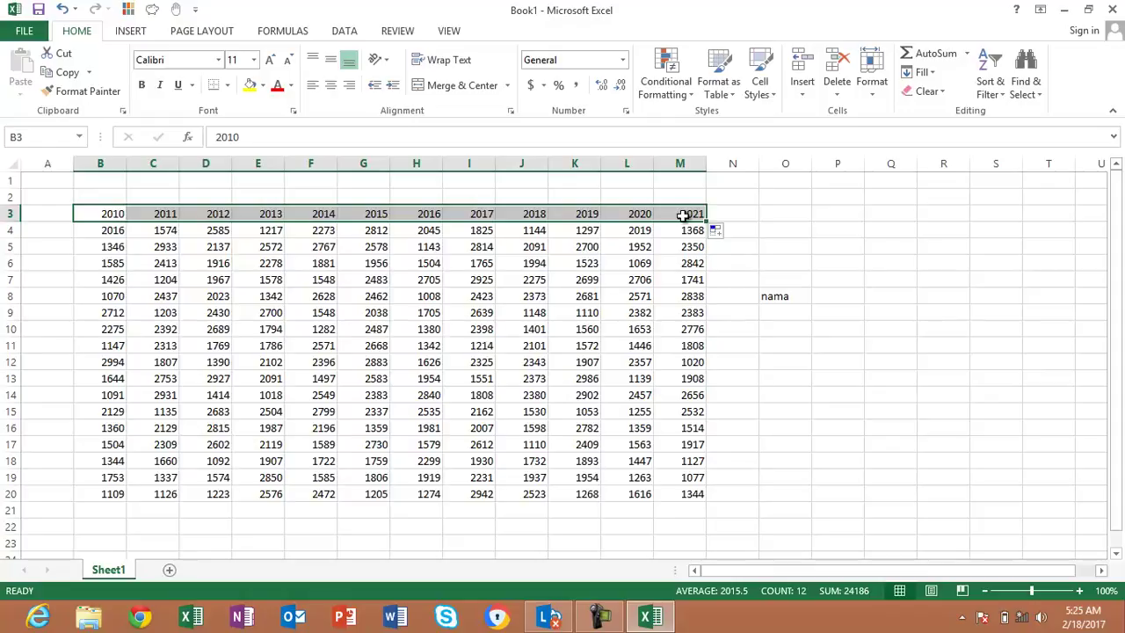
- Format the year headers in B3:M3 as bold, font size 14, with a blue fill
{"action": "left_click", "coordinate": [141, 85]}
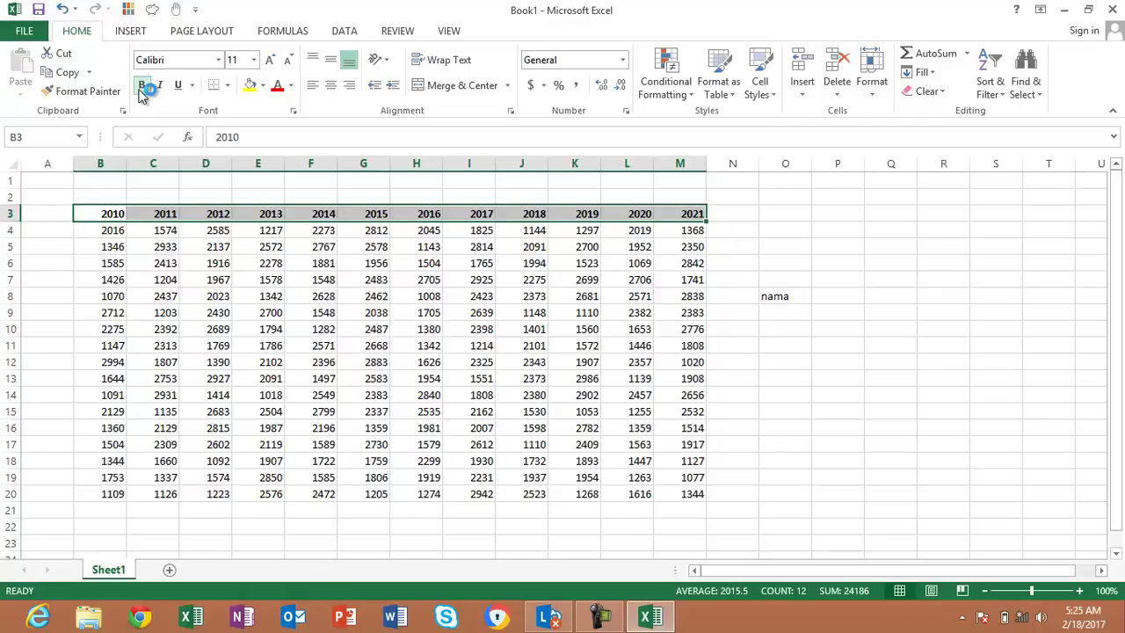
{"action": "left_click", "coordinate": [272, 61]}
{"action": "left_click", "coordinate": [273, 62]}
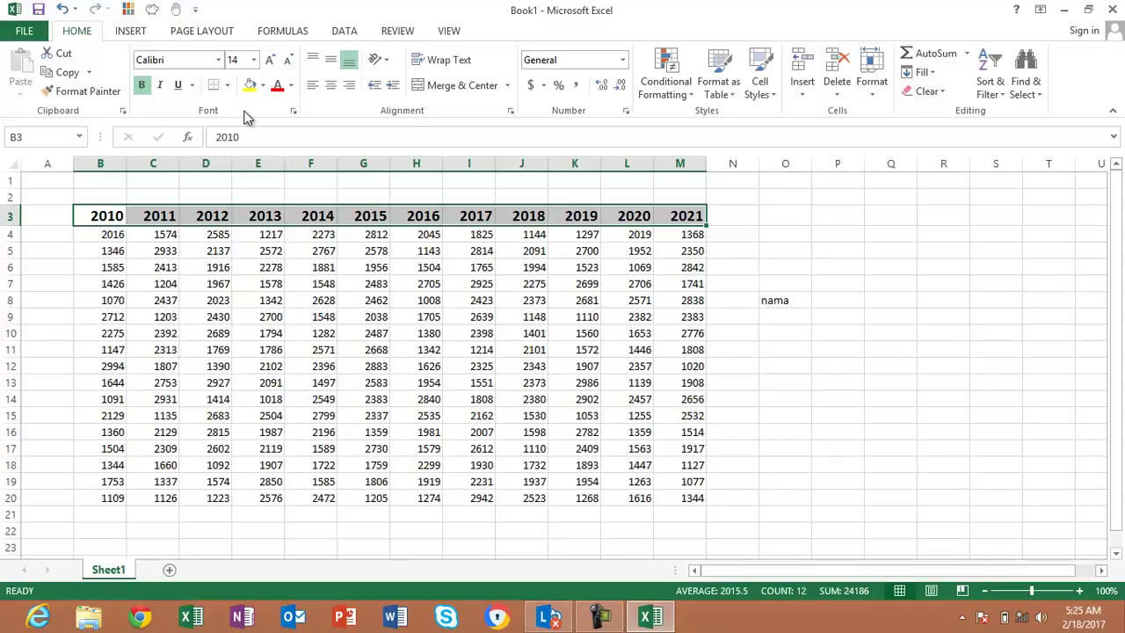
{"action": "left_click", "coordinate": [261, 88]}
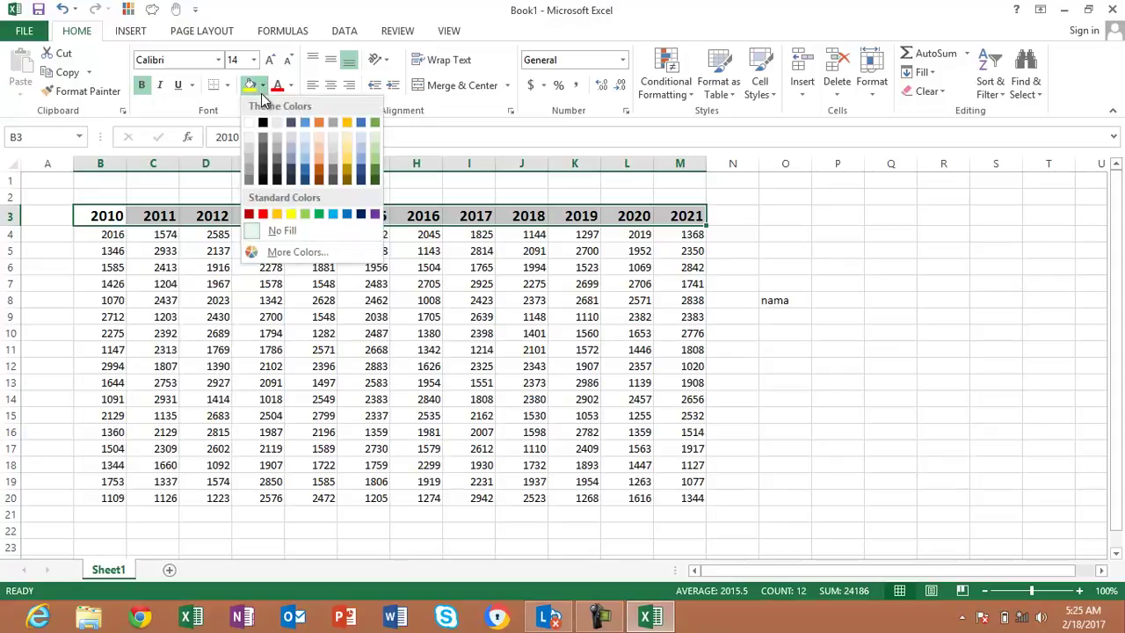
{"action": "left_click", "coordinate": [309, 172]}
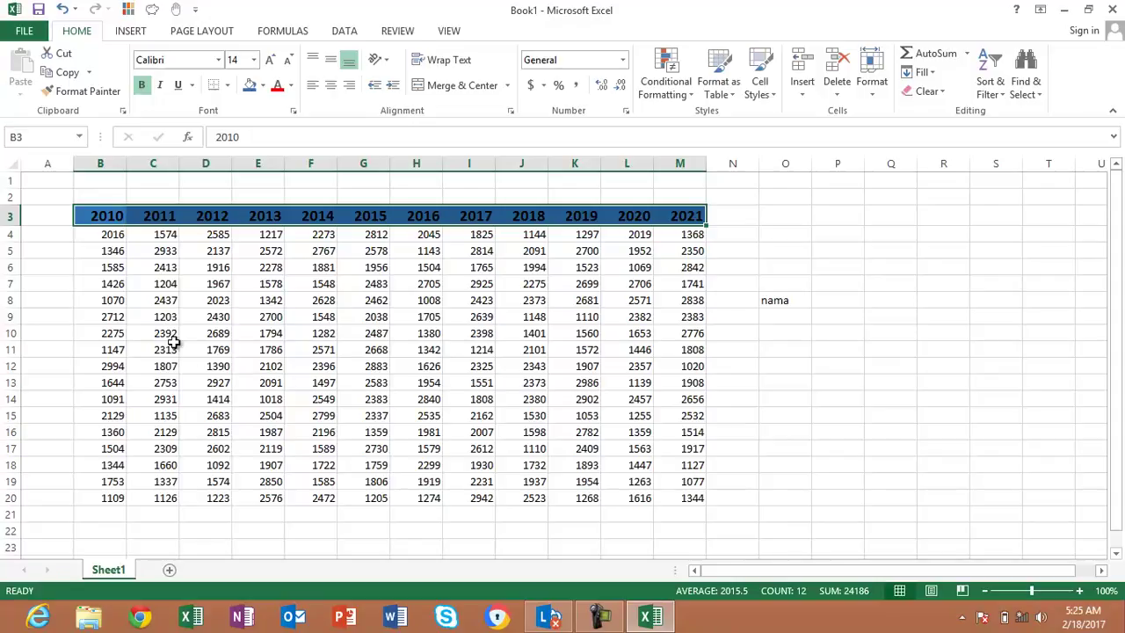
- Apply all borders to the whole table B3:M20, including the header row
{"action": "left_click_drag", "start_coordinate": [89, 215], "coordinate": [661, 498]}
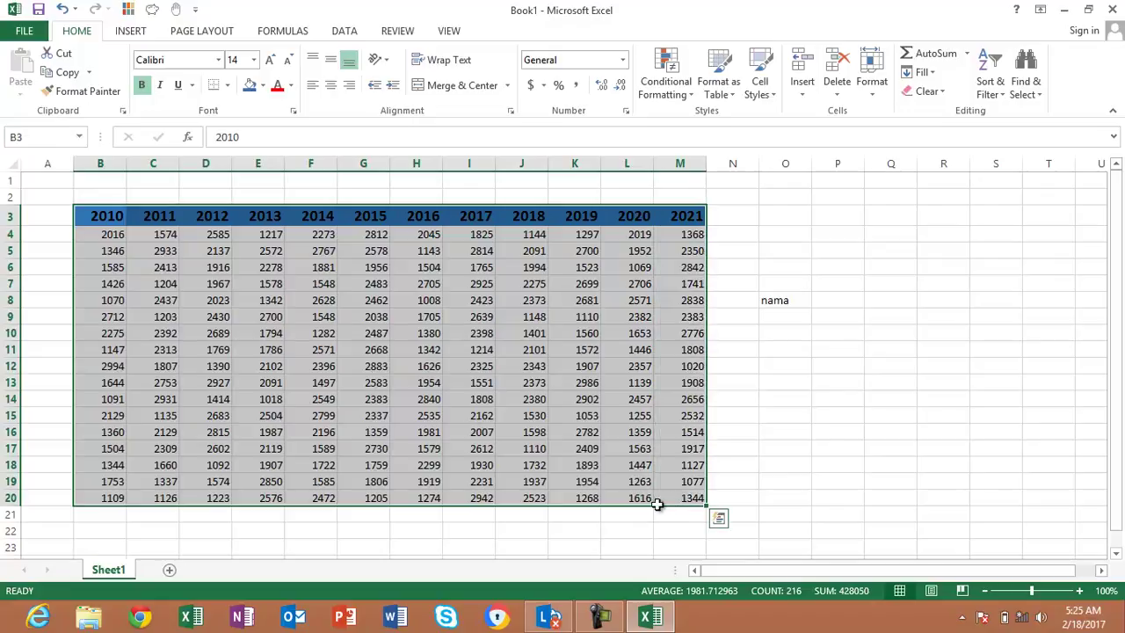
{"action": "left_click", "coordinate": [226, 85]}
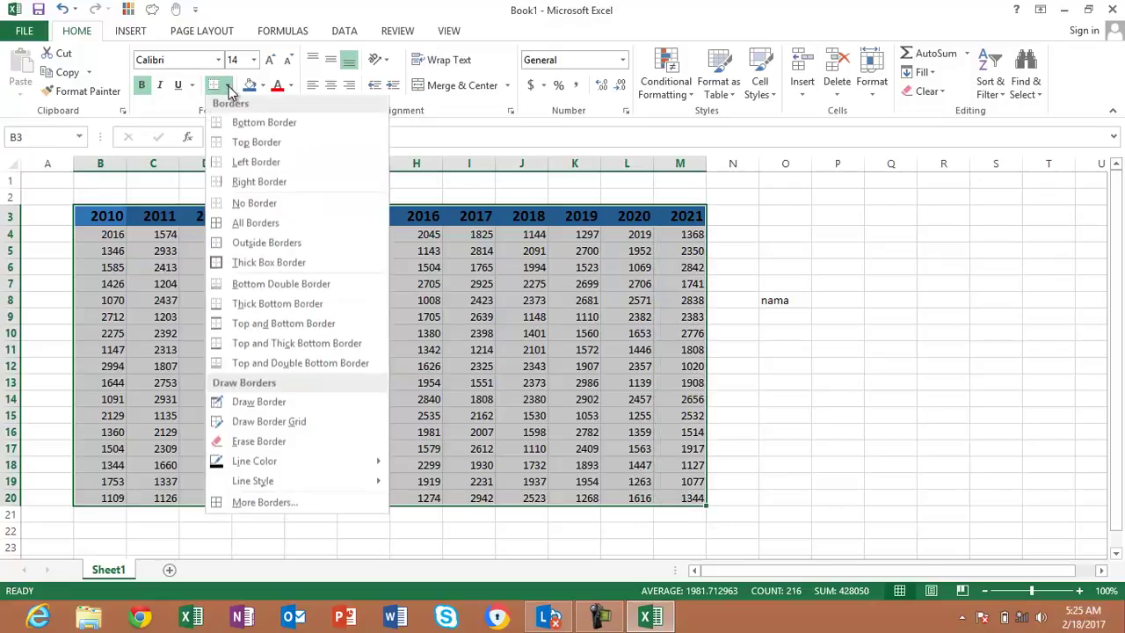
{"action": "left_click", "coordinate": [257, 226]}
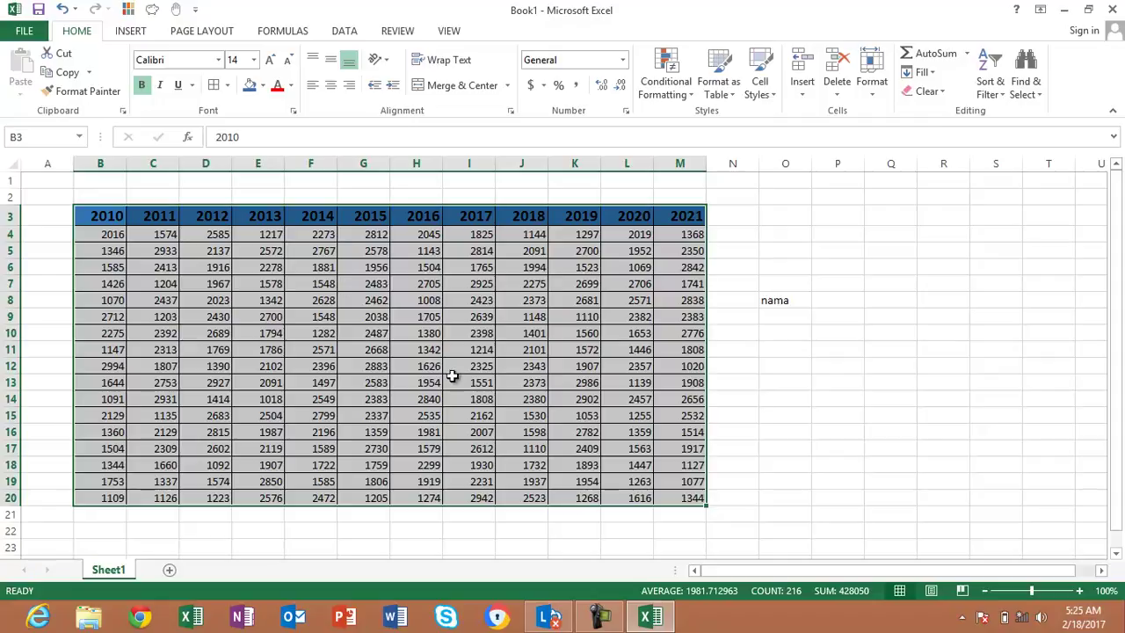
- Delete the stray text "nama" from cell O8 beside the table
{"action": "left_click", "coordinate": [770, 301]}
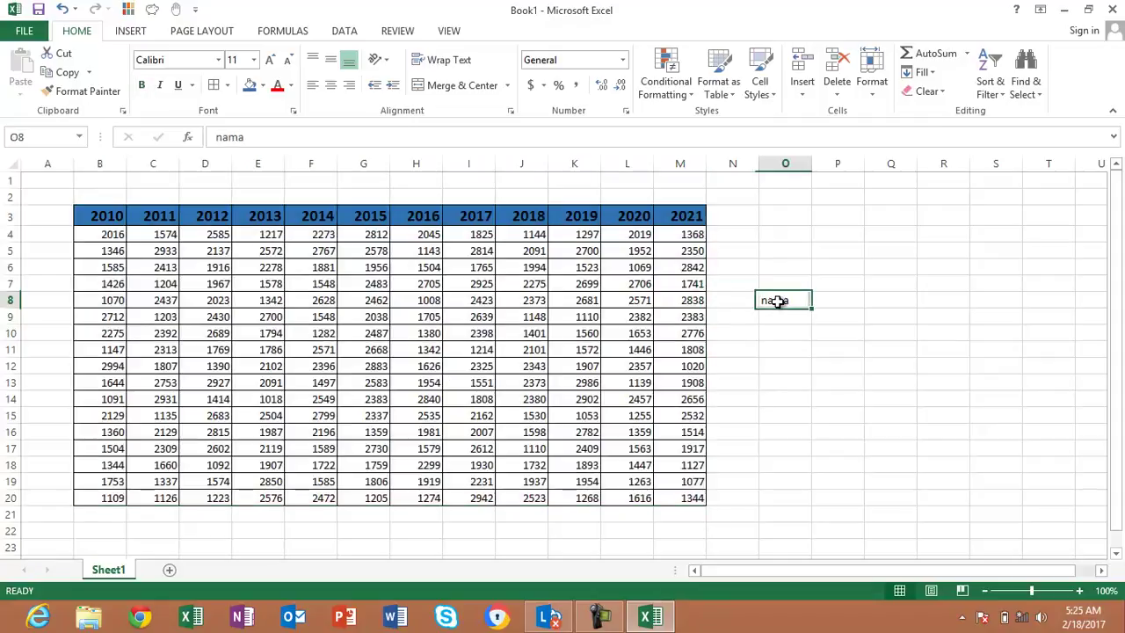
{"action": "left_click", "coordinate": [591, 399]}
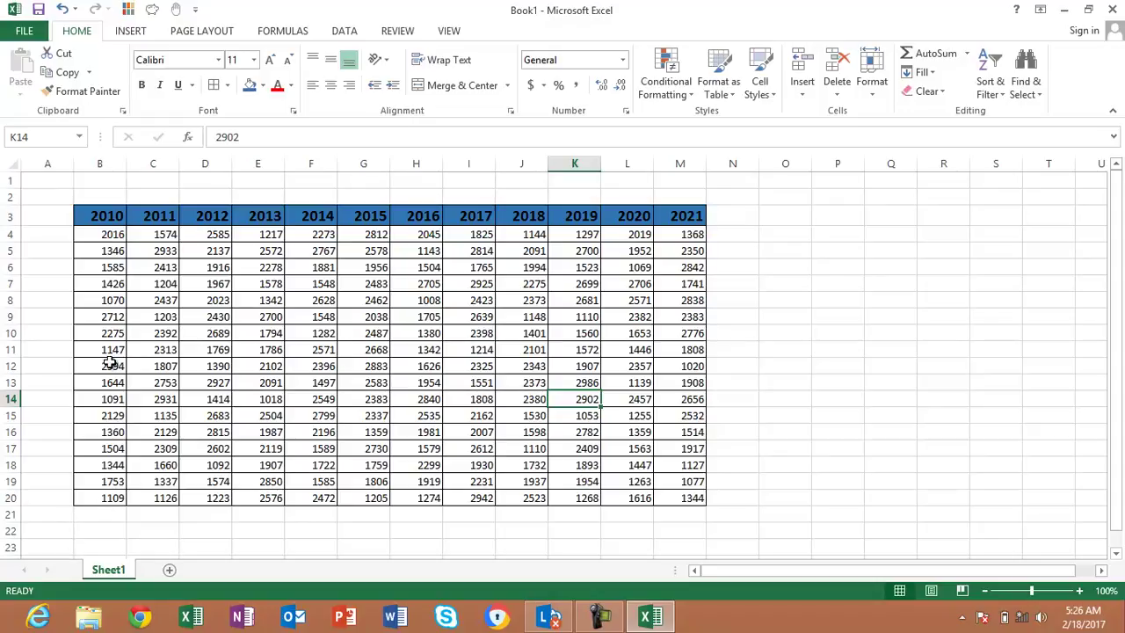
- Select the 2010 column values B4:B20 and add Minimum and Maximum to the statistics shown in the status bar
{"action": "left_click", "coordinate": [101, 235]}
{"action": "left_click_drag", "start_coordinate": [105, 267], "coordinate": [115, 498]}
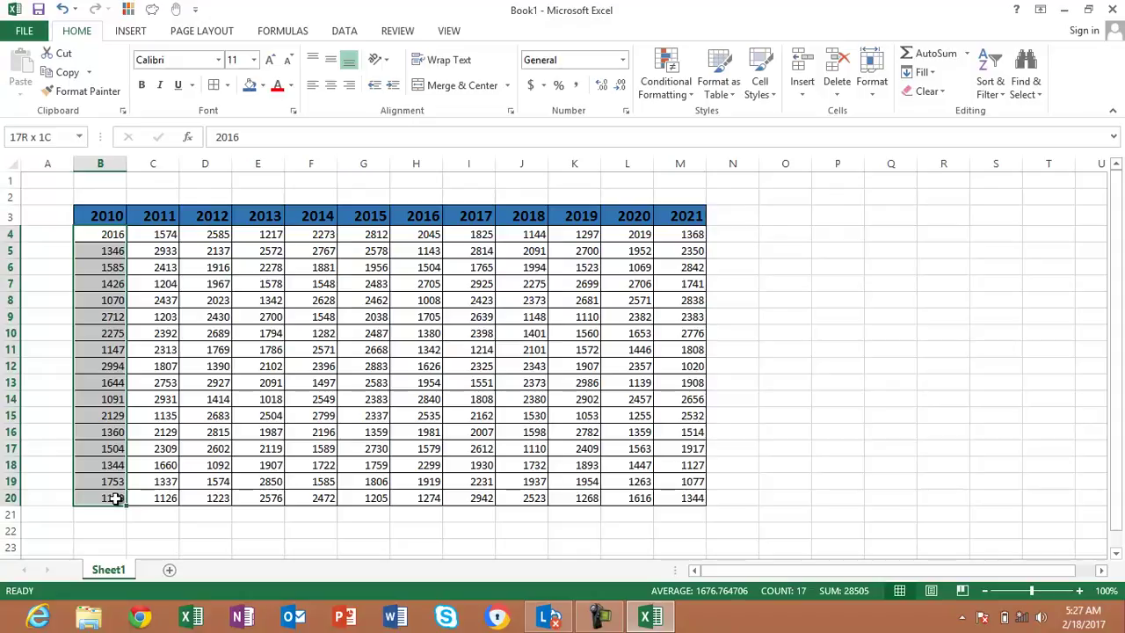
{"action": "left_click_drag", "start_coordinate": [115, 498], "coordinate": [115, 498]}
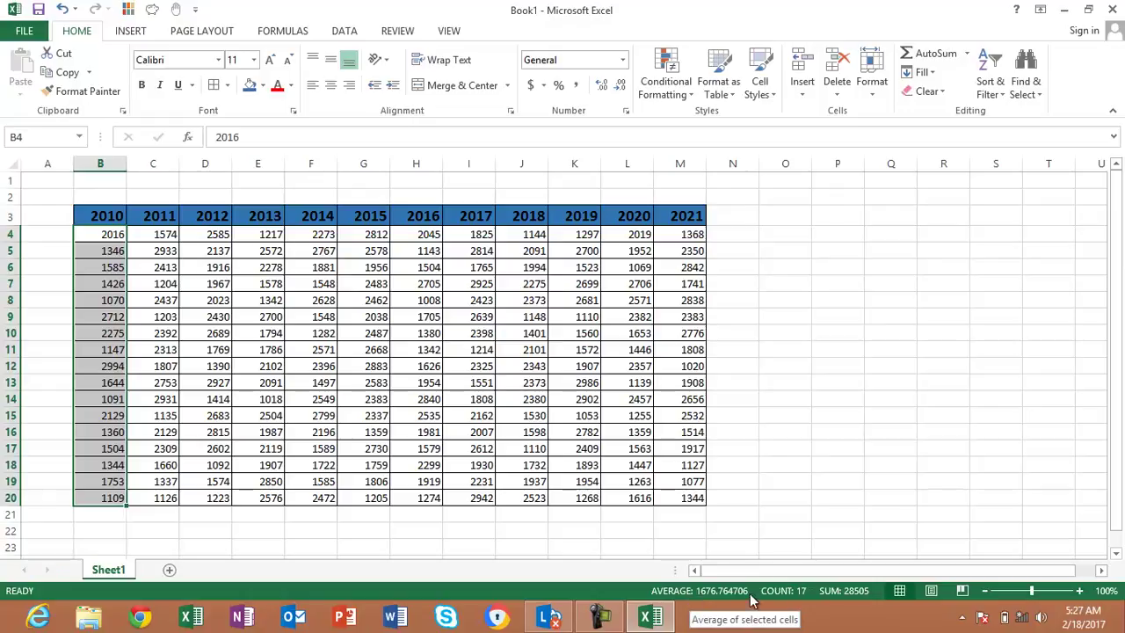
{"action": "right_click", "coordinate": [608, 593]}
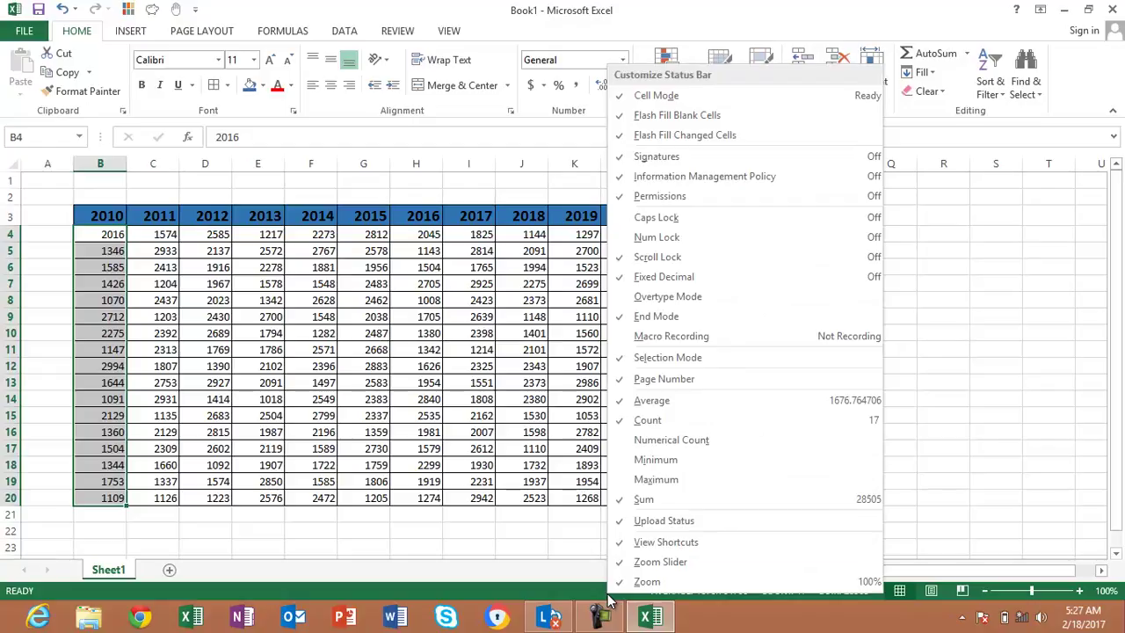
{"action": "left_click", "coordinate": [623, 483]}
{"action": "left_click", "coordinate": [621, 462]}
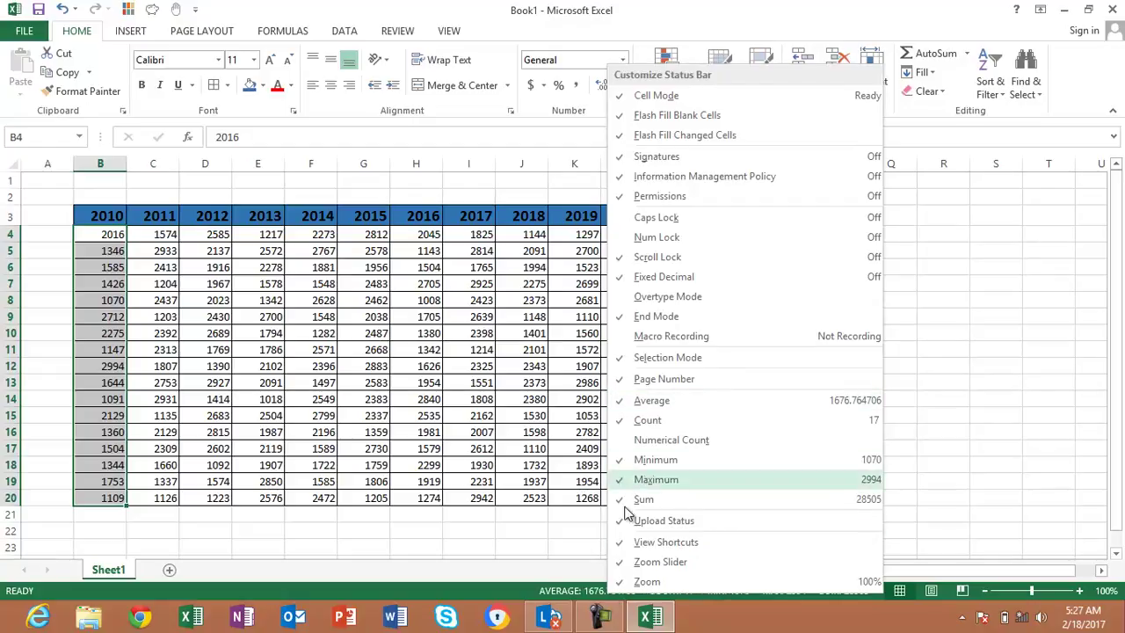
{"action": "left_click", "coordinate": [502, 601]}
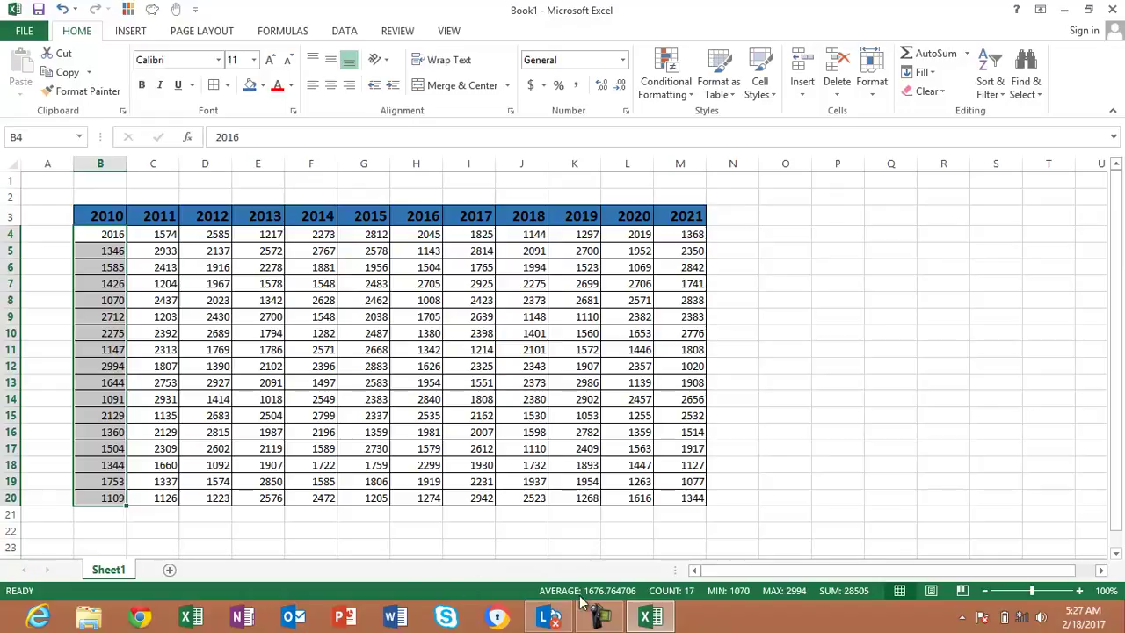
{"action": "left_click", "coordinate": [599, 615]}
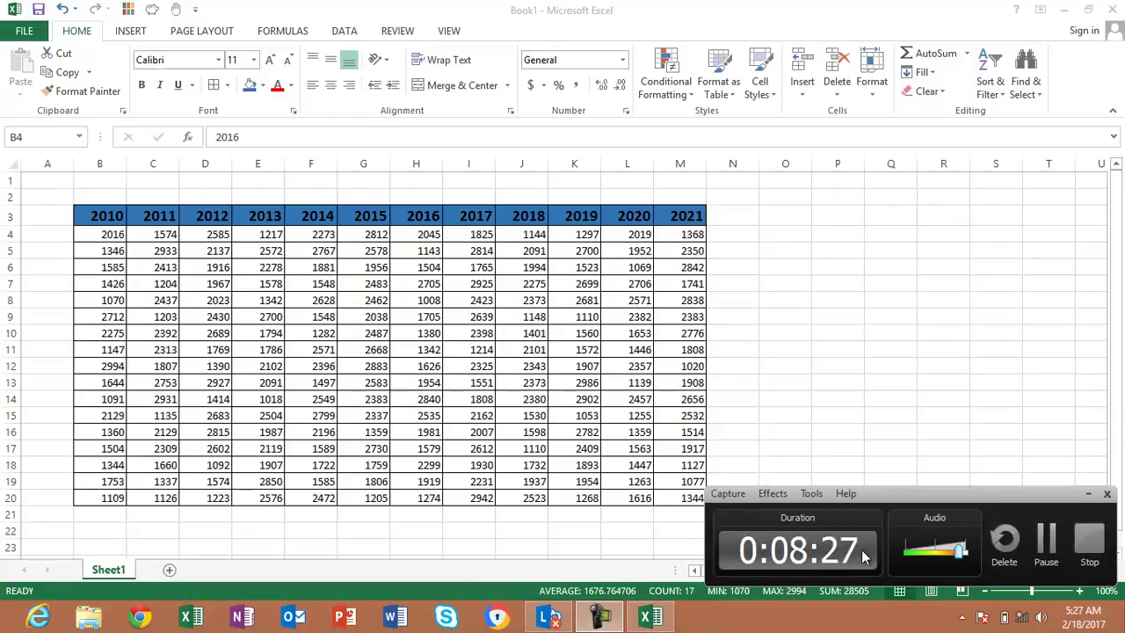